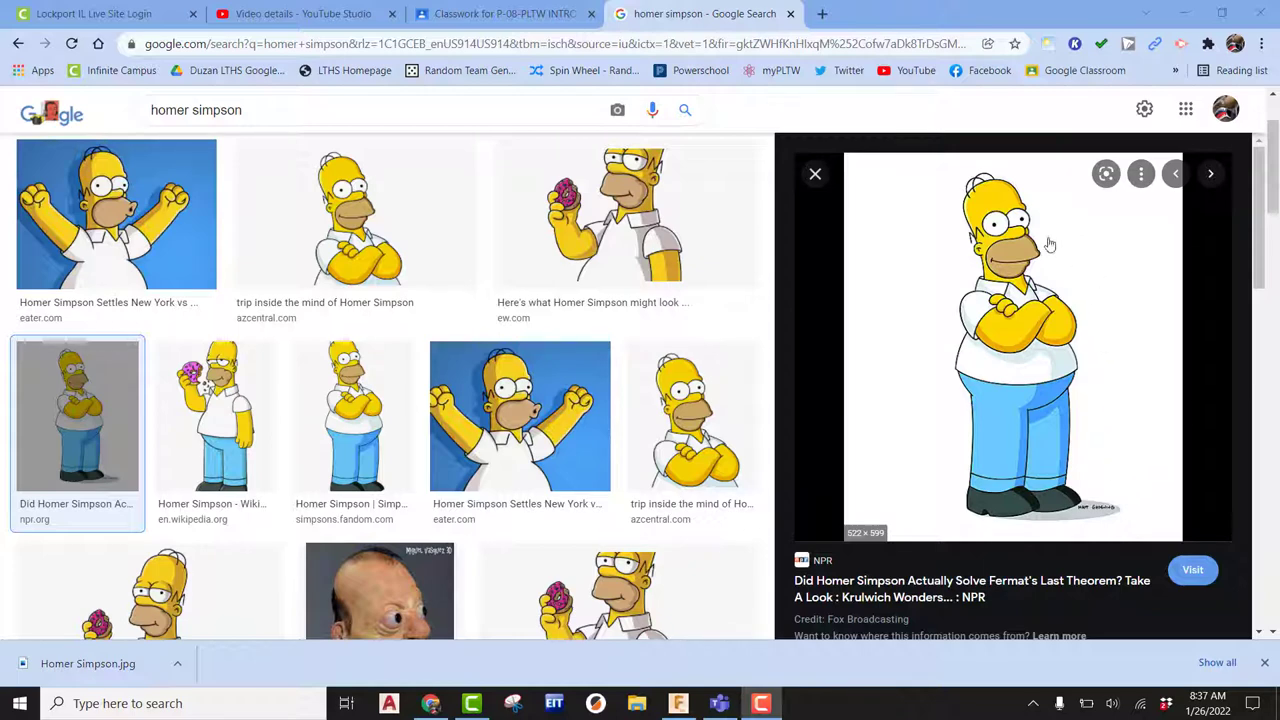
Step: Begin saving the Homer preview image to the computer, then cancel the save
{"action": "right_click", "coordinate": [1020, 300]}
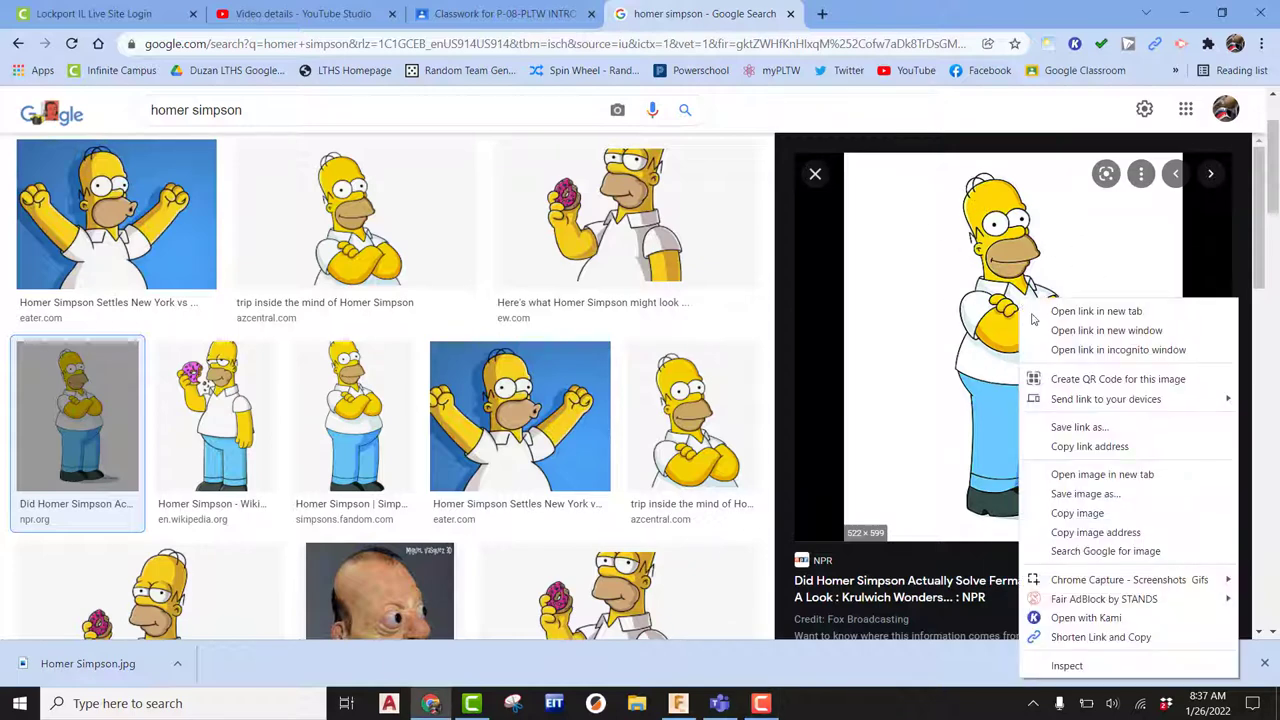
{"action": "left_click", "coordinate": [1085, 494]}
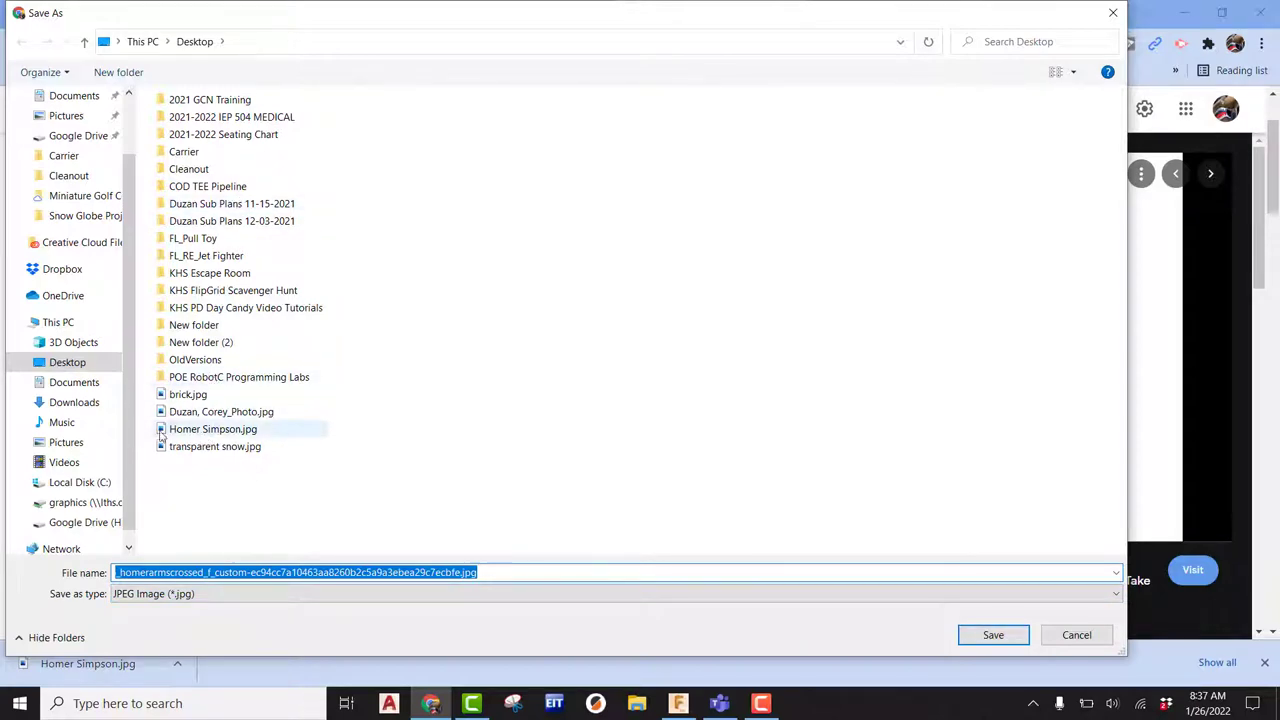
{"action": "left_click", "coordinate": [1076, 636]}
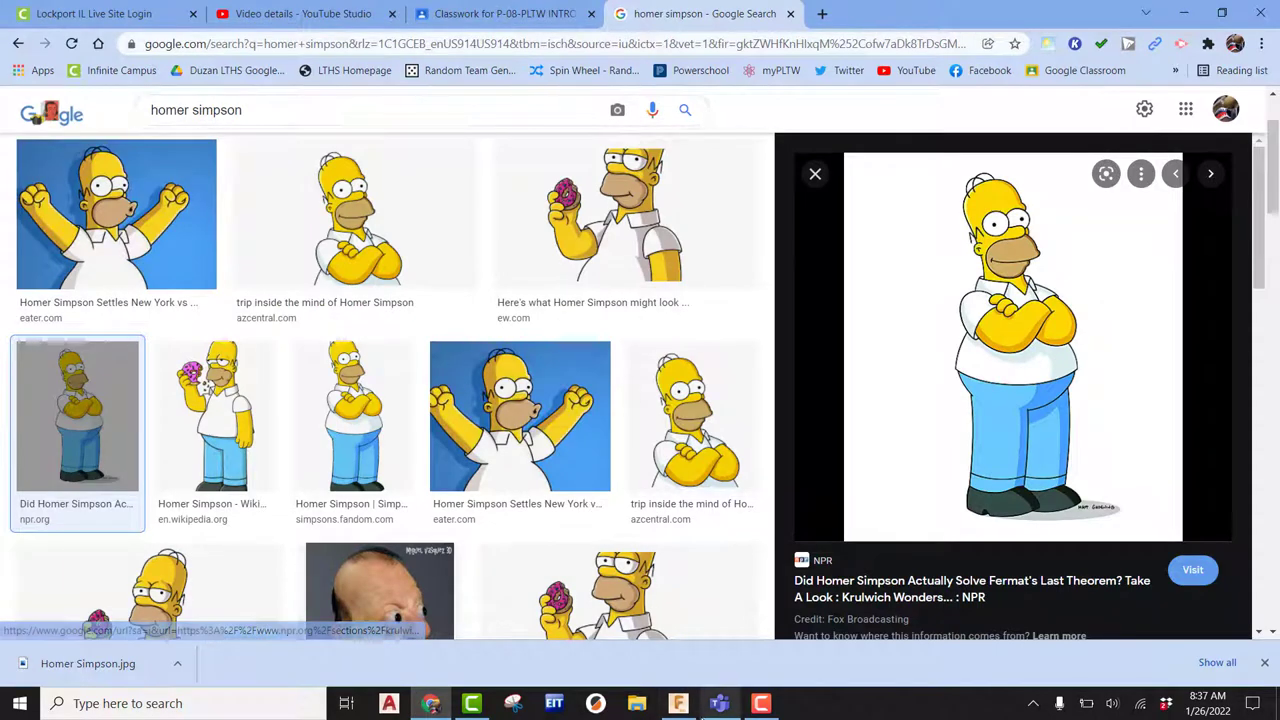
Step: Bring Fusion 360 forward and start a new blank design
{"action": "left_click", "coordinate": [678, 703]}
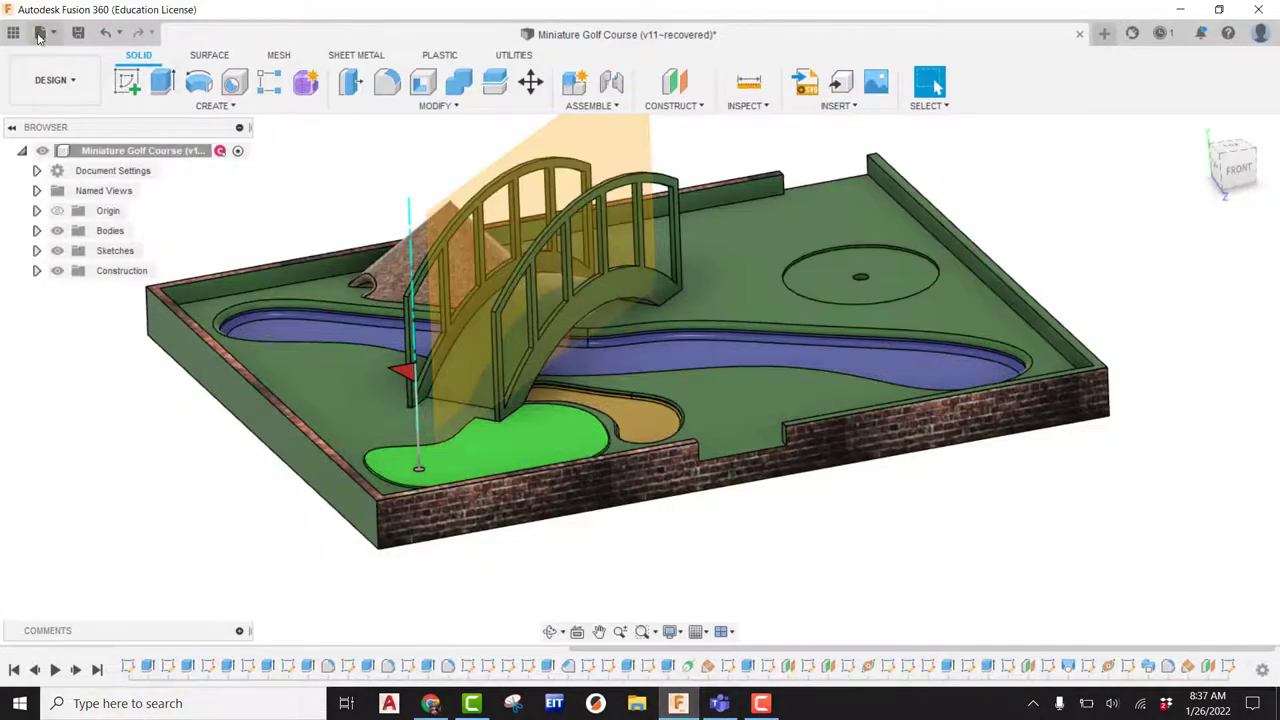
{"action": "left_click", "coordinate": [40, 35]}
{"action": "left_click", "coordinate": [60, 54]}
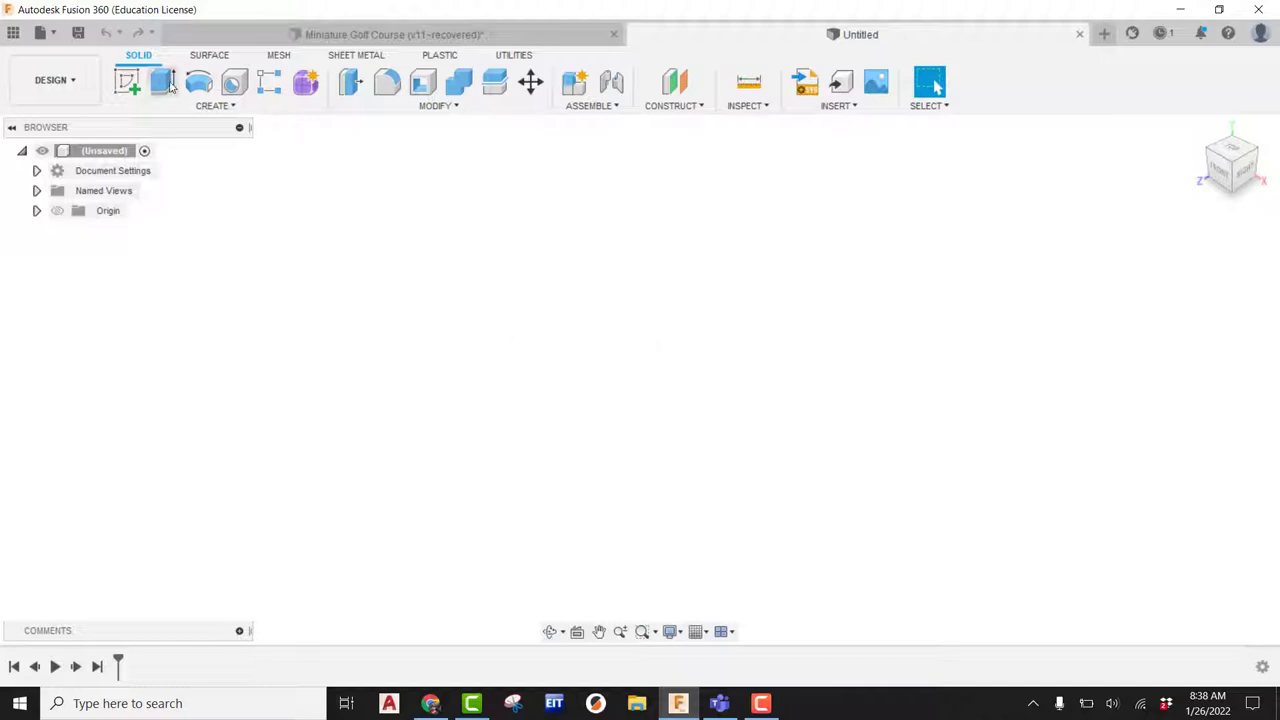
Step: Create a front-plane sketch with one vertical line rising from the origin
{"action": "left_click", "coordinate": [128, 84]}
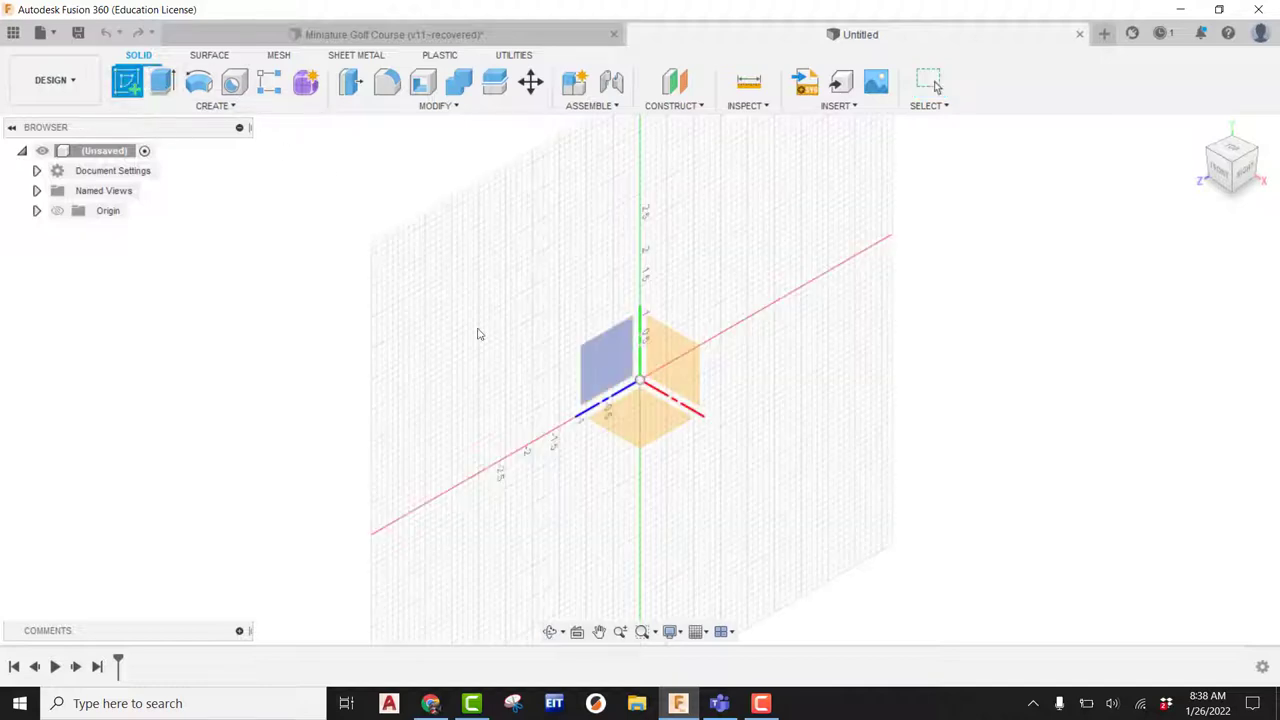
{"action": "left_click", "coordinate": [663, 354]}
{"action": "left_click", "coordinate": [127, 82]}
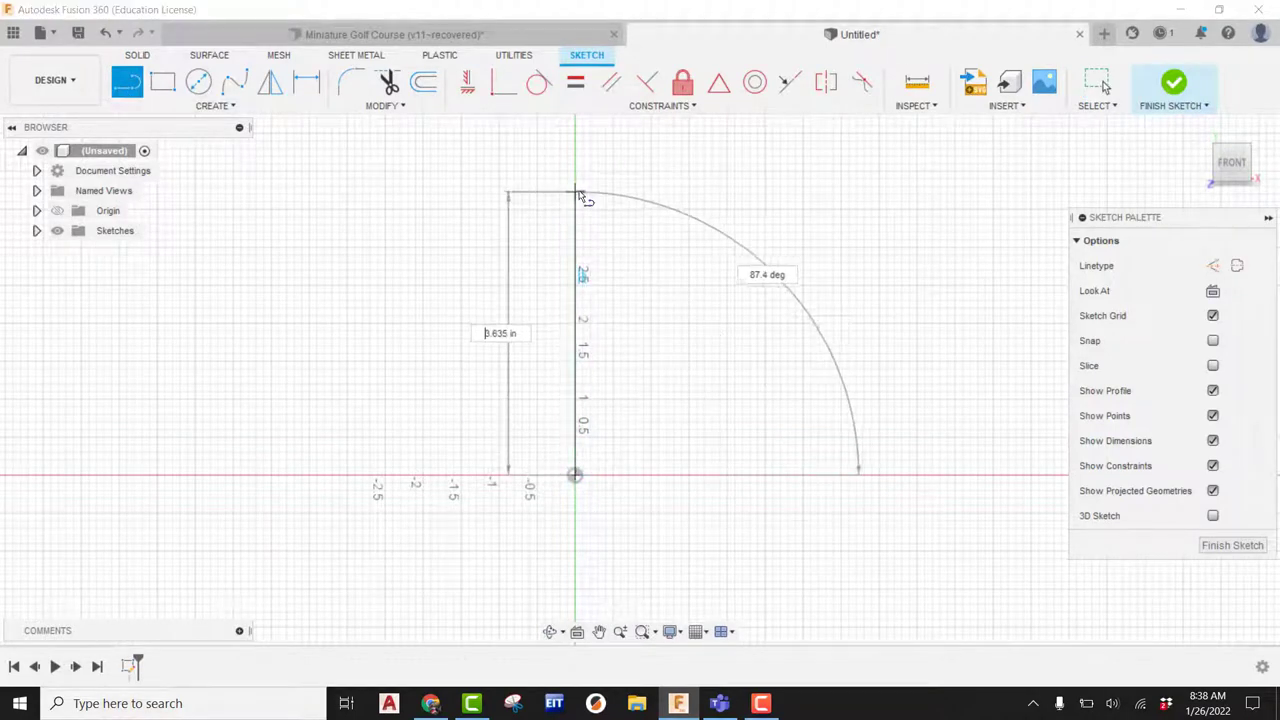
{"action": "key", "text": "Escape"}
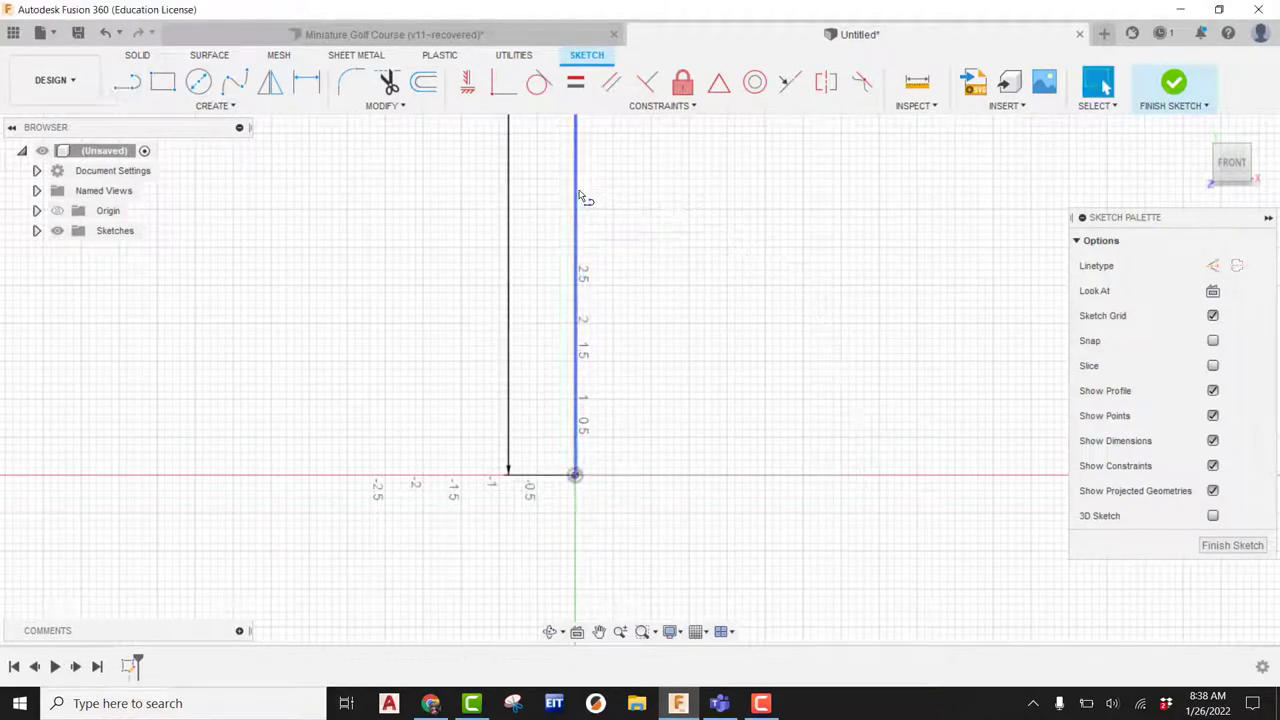
{"action": "scroll", "coordinate": [578, 196], "scroll_direction": "down", "scroll_amount": 8}
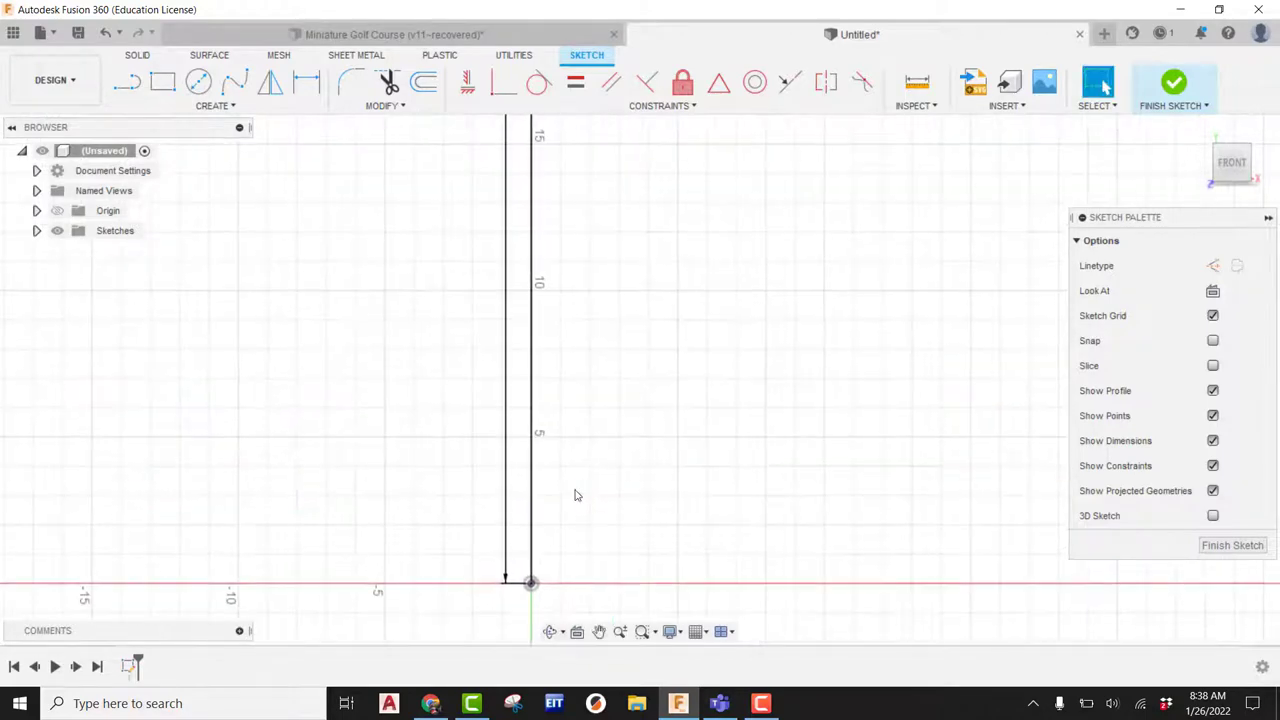
{"action": "scroll", "coordinate": [578, 494], "scroll_direction": "down", "scroll_amount": 5}
{"action": "scroll", "coordinate": [614, 403], "scroll_direction": "up", "scroll_amount": 2}
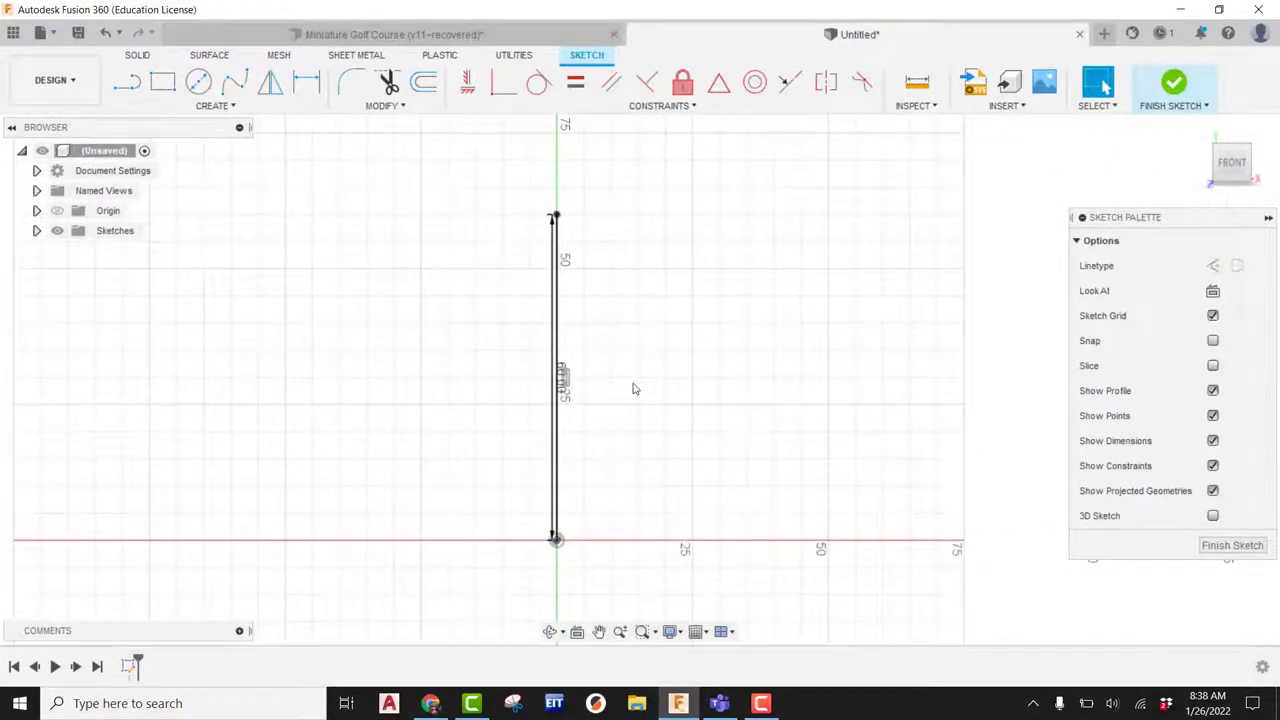
Step: Finish the sketch and insert Homer Simpson.jpg as a canvas on the XY plane
{"action": "left_click", "coordinate": [1169, 88]}
{"action": "left_click", "coordinate": [838, 108]}
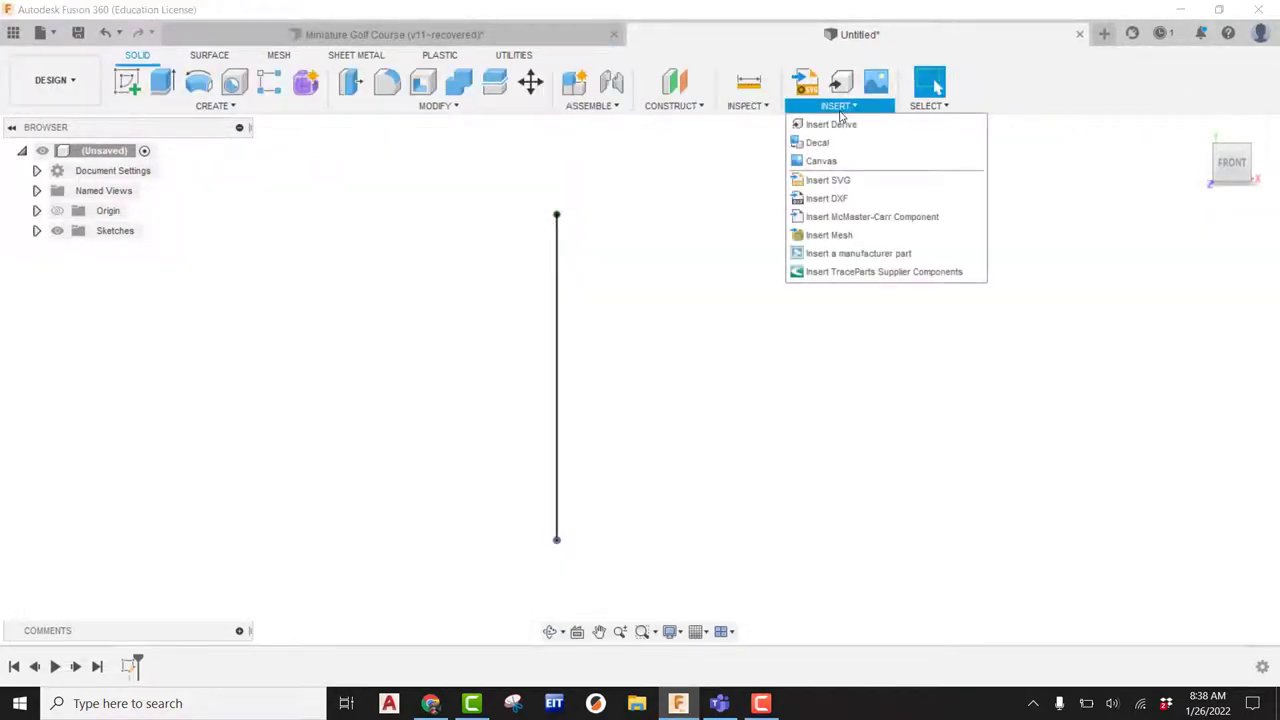
{"action": "left_click", "coordinate": [826, 166]}
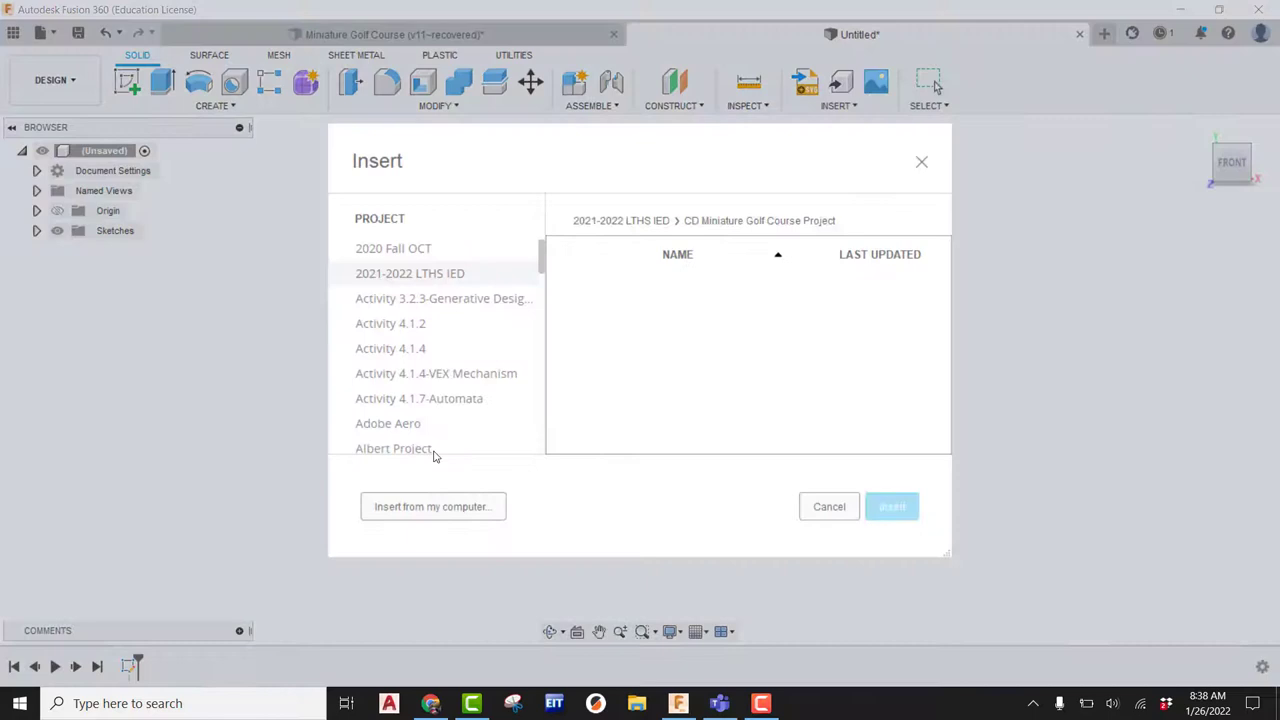
{"action": "left_click", "coordinate": [425, 507]}
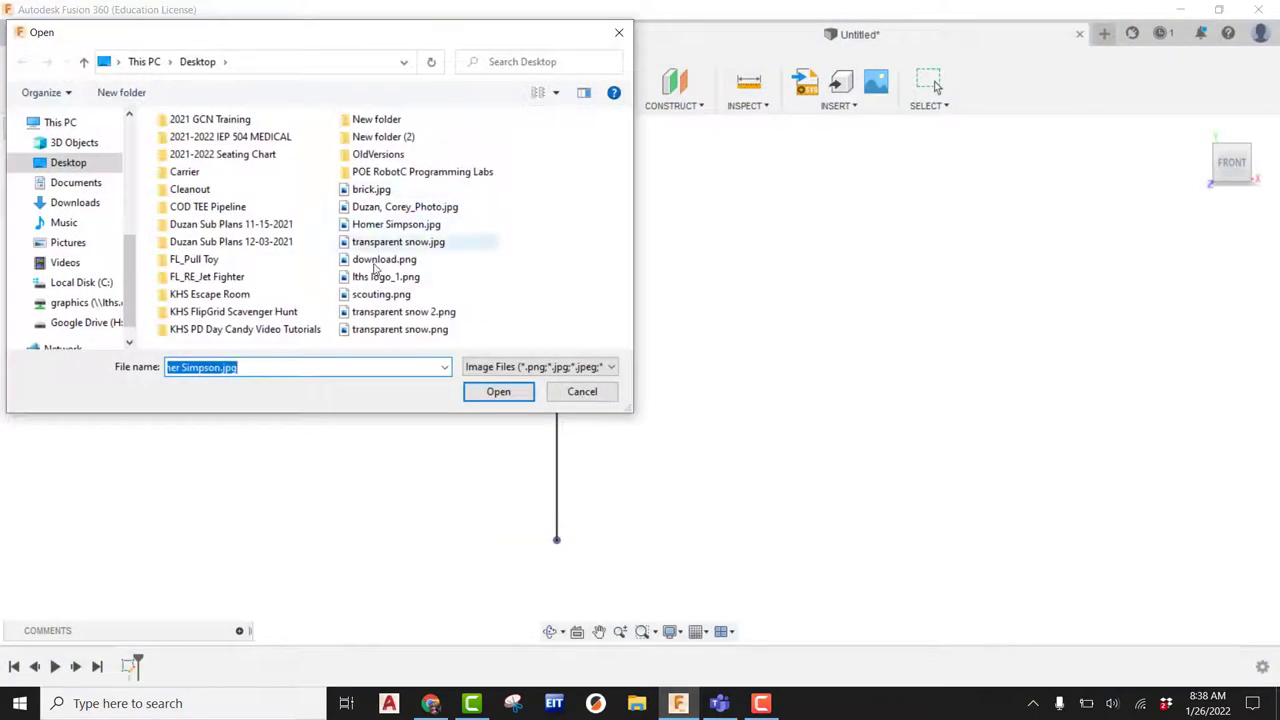
{"action": "left_click", "coordinate": [385, 226]}
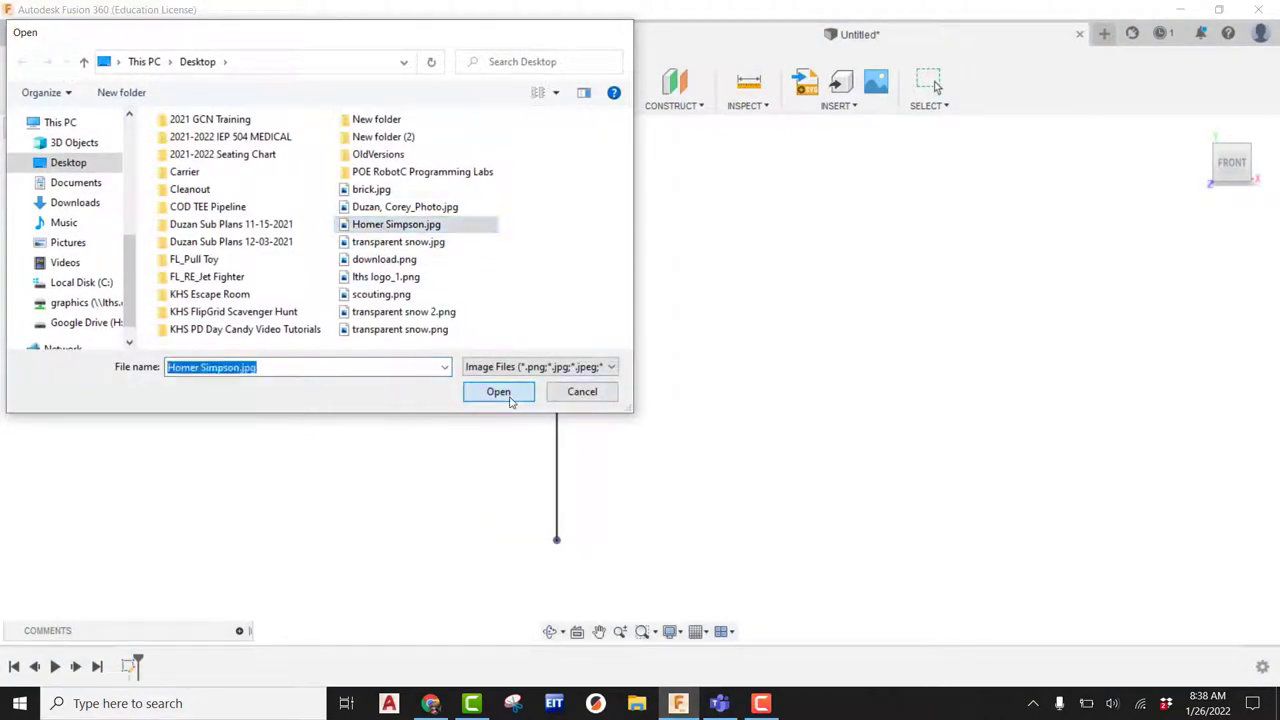
{"action": "left_click", "coordinate": [509, 396]}
{"action": "left_click", "coordinate": [603, 480]}
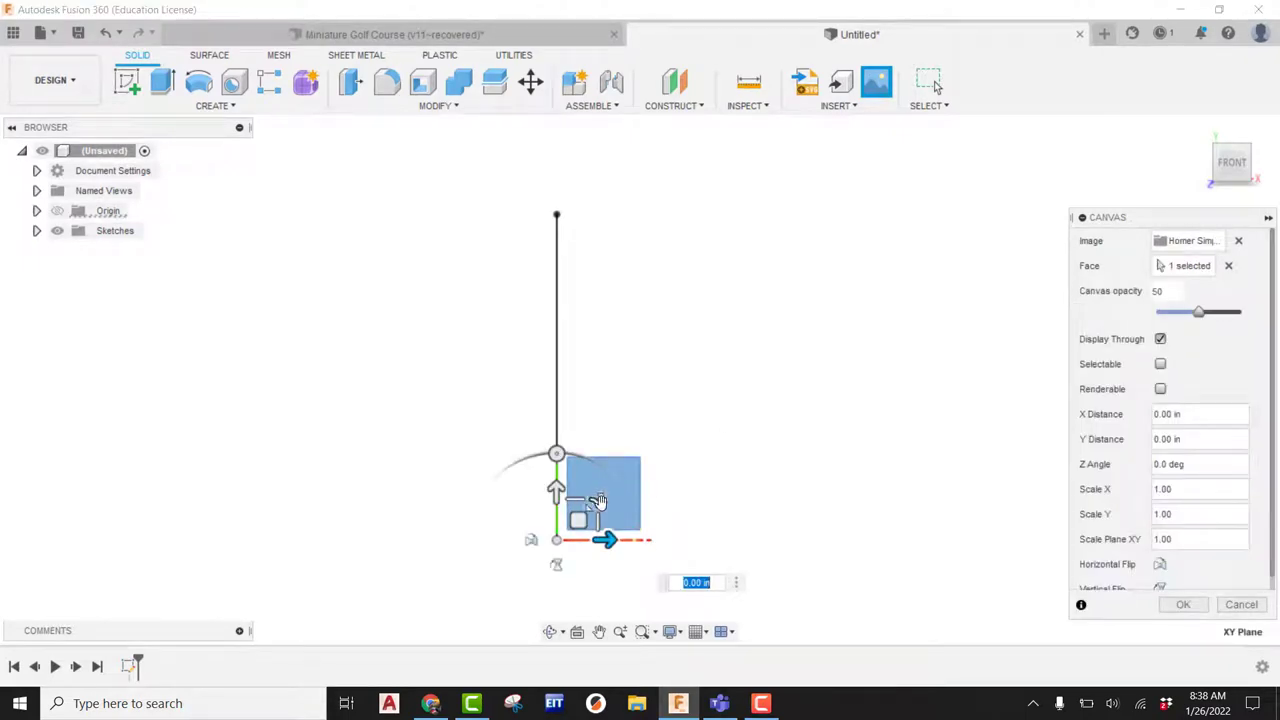
Step: Enlarge the Homer canvas and centre it over the vertical line, then confirm
{"action": "left_click_drag", "start_coordinate": [592, 501], "coordinate": [780, 487]}
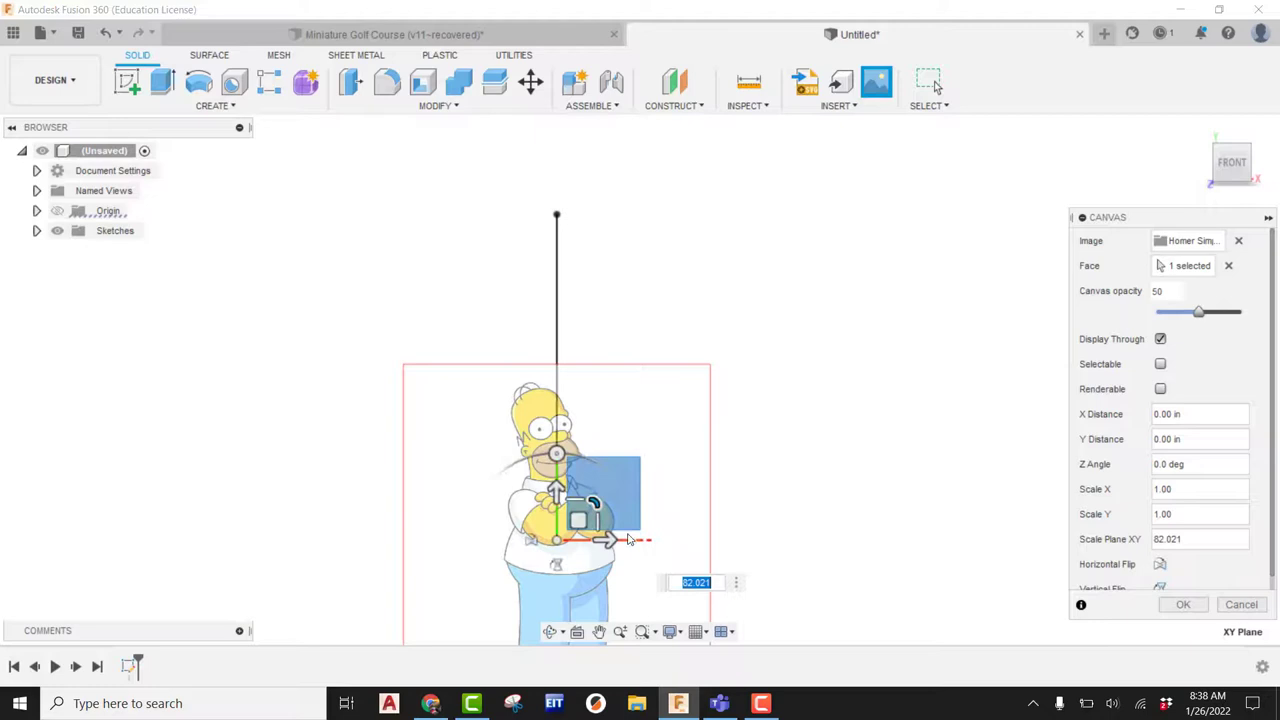
{"action": "left_click_drag", "start_coordinate": [579, 519], "coordinate": [581, 362]}
{"action": "scroll", "coordinate": [540, 280], "scroll_direction": "up", "scroll_amount": 2}
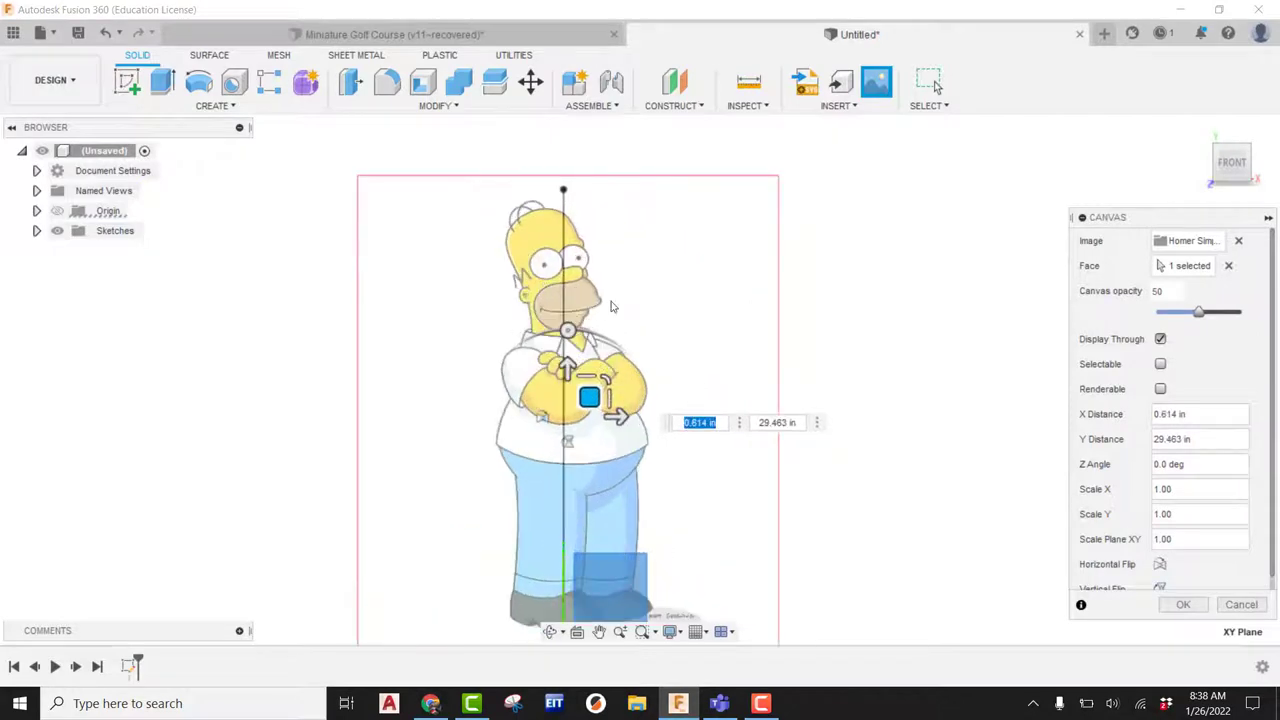
{"action": "left_click_drag", "start_coordinate": [605, 388], "coordinate": [600, 380]}
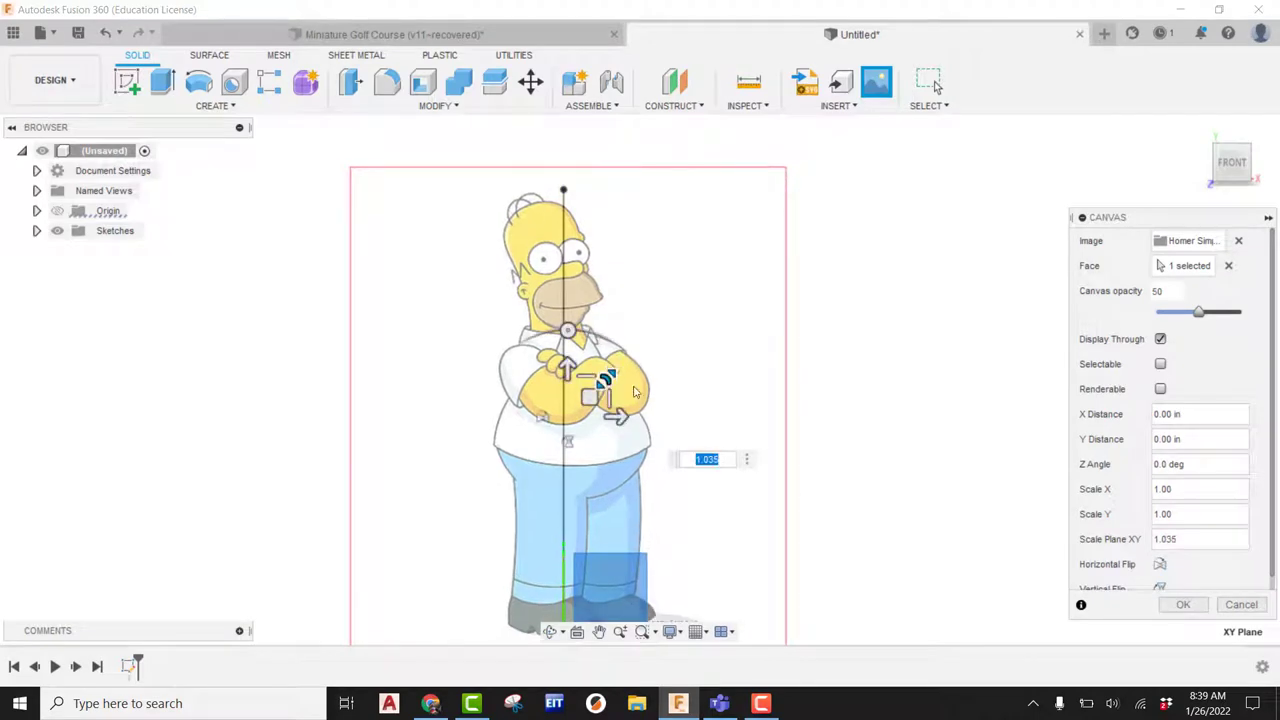
{"action": "middle_click_drag", "start_coordinate": [600, 380], "coordinate": [682, 328]}
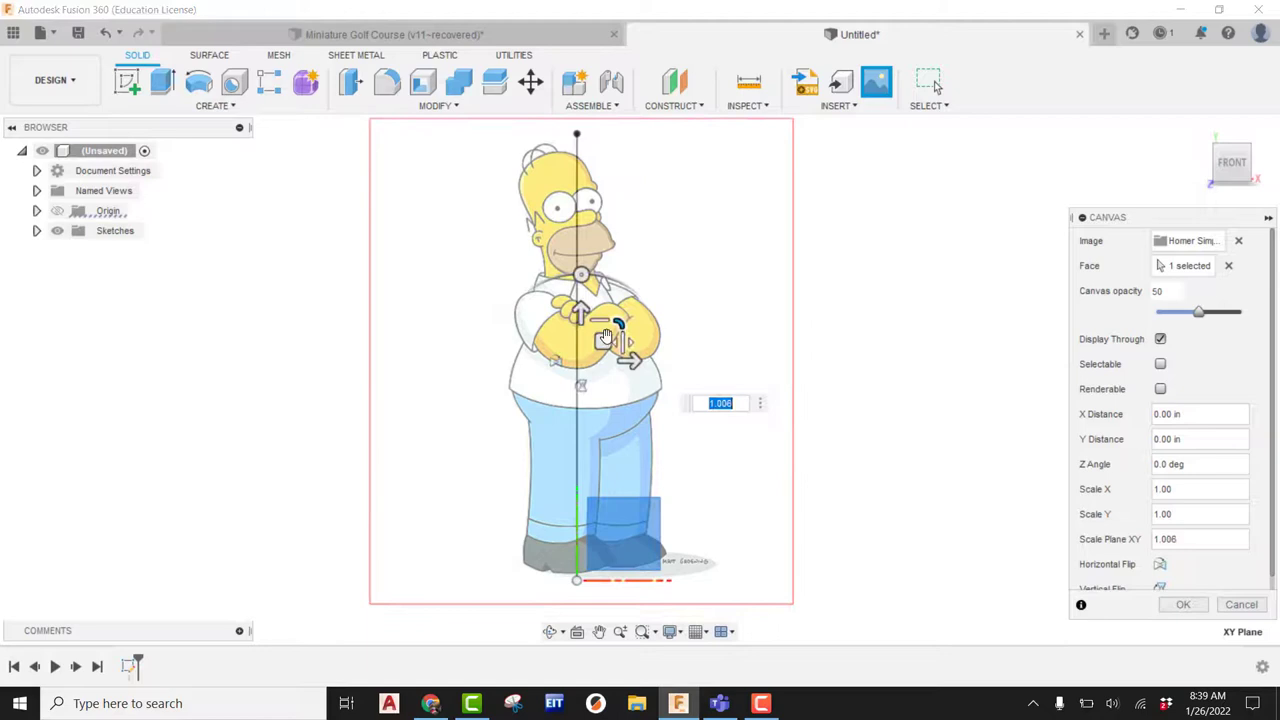
{"action": "left_click_drag", "start_coordinate": [600, 345], "coordinate": [605, 343]}
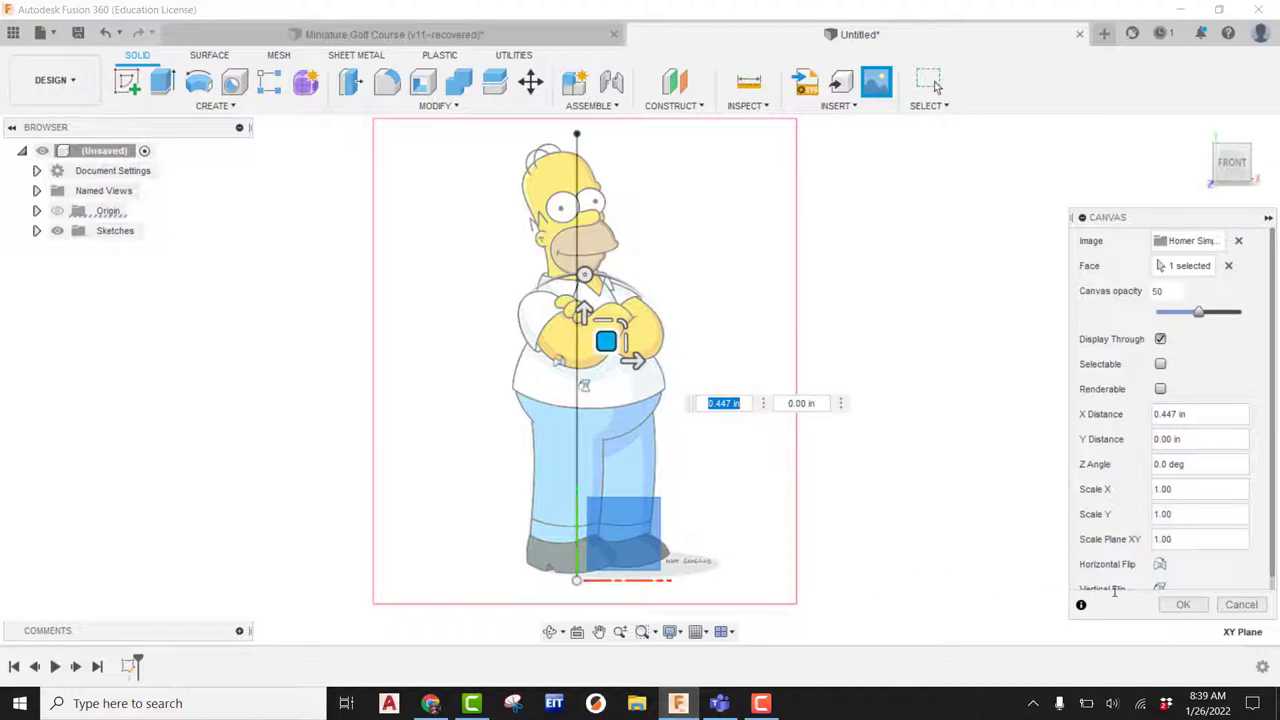
{"action": "left_click", "coordinate": [1183, 605]}
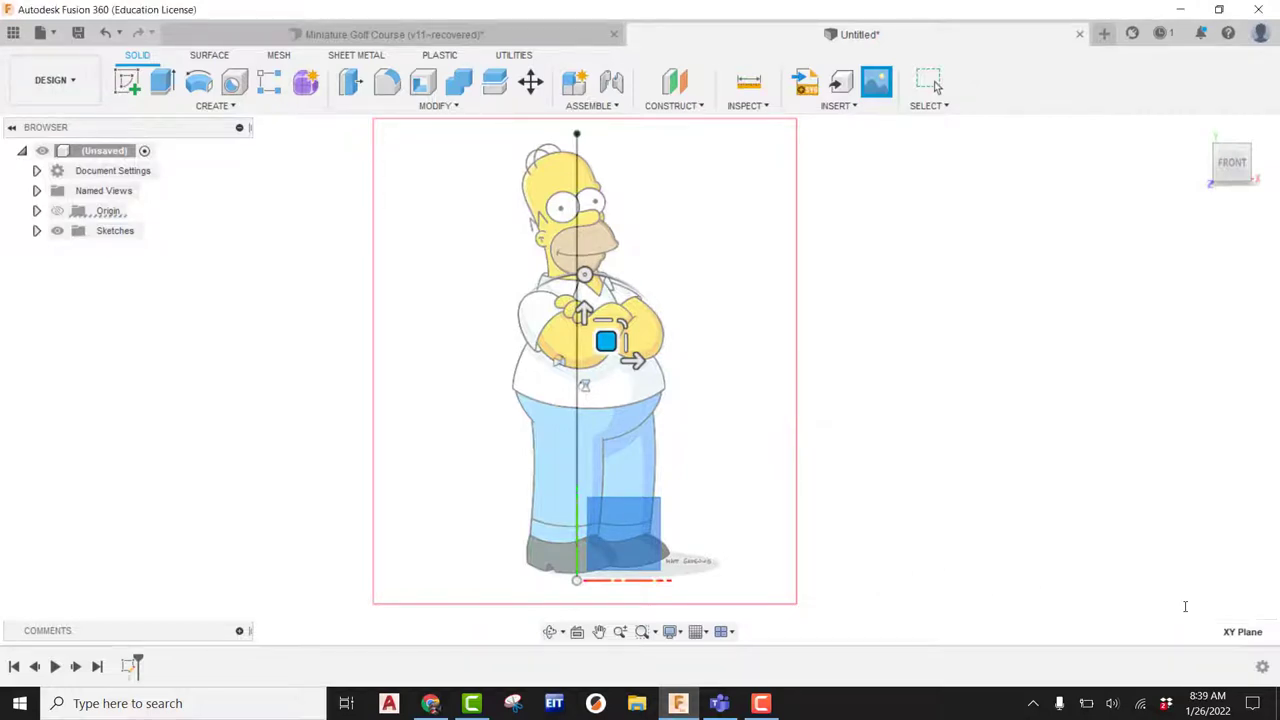
Step: Start a new front-plane sketch and draw a horizontal base line under Homer's feet
{"action": "scroll", "coordinate": [789, 389], "scroll_direction": "down", "scroll_amount": 2}
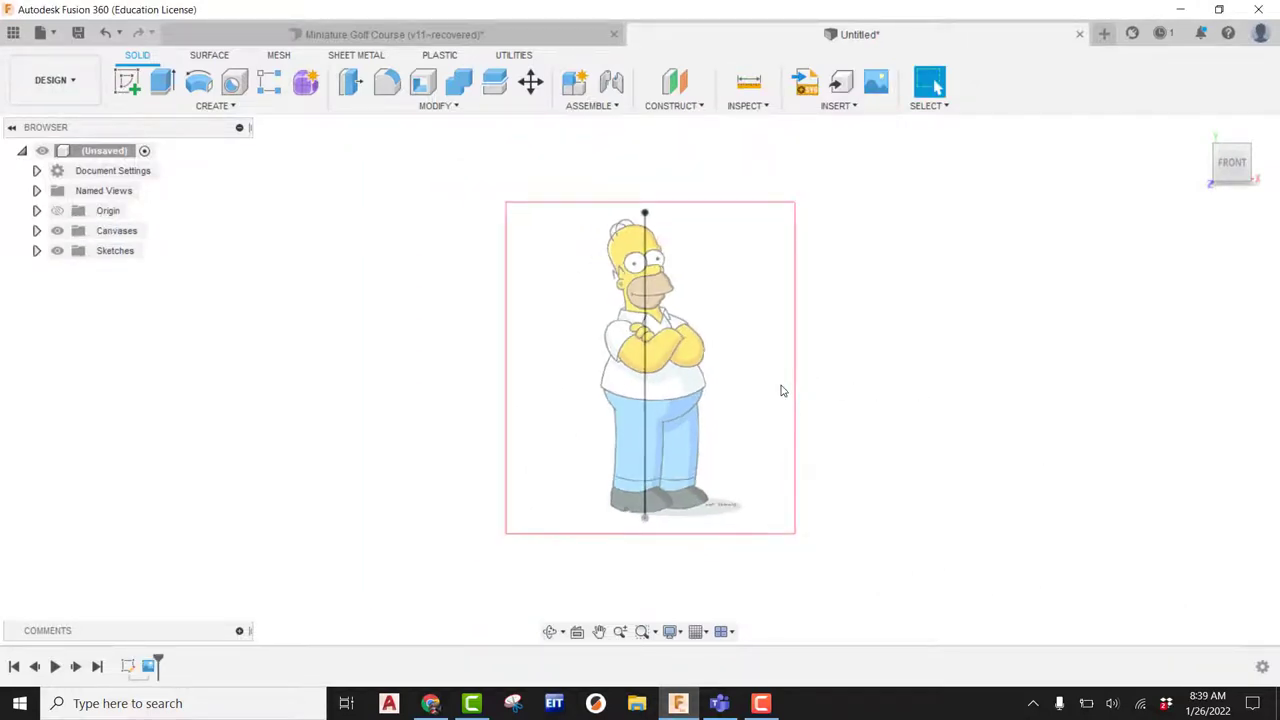
{"action": "left_click", "coordinate": [127, 82]}
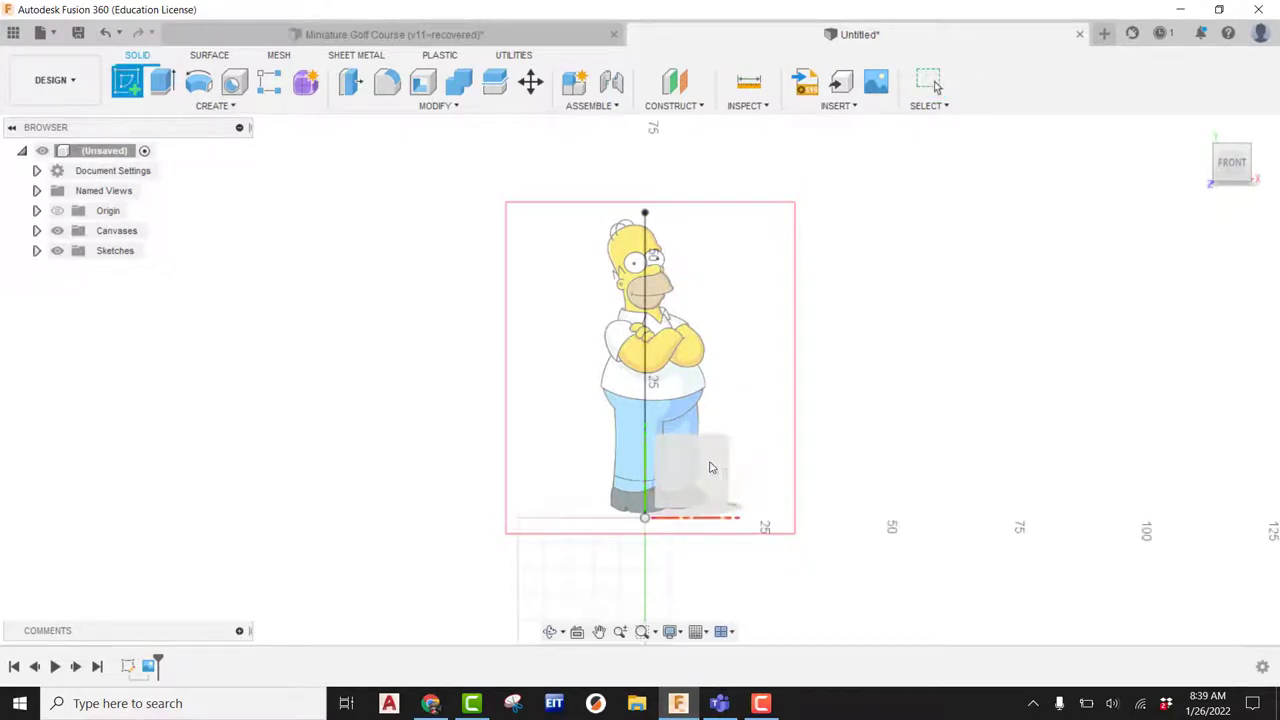
{"action": "left_click", "coordinate": [710, 466]}
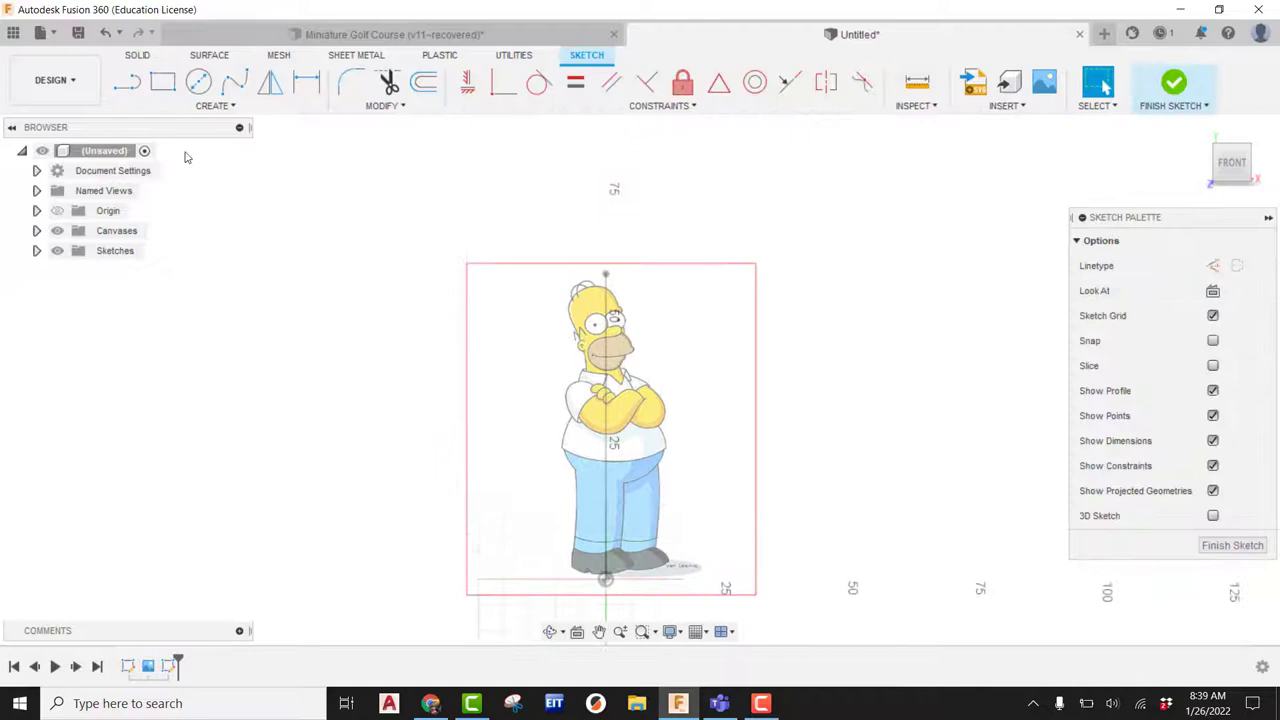
{"action": "left_click", "coordinate": [127, 82]}
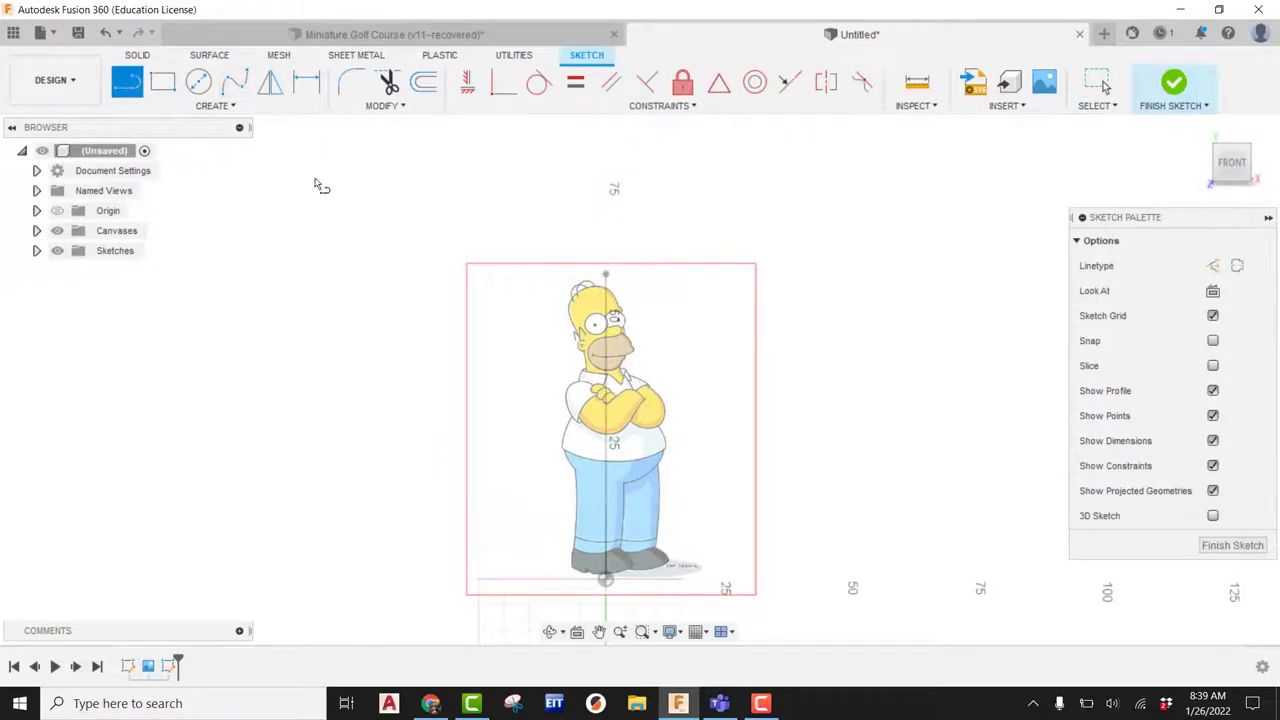
{"action": "scroll", "coordinate": [594, 586], "scroll_direction": "up", "scroll_amount": 10}
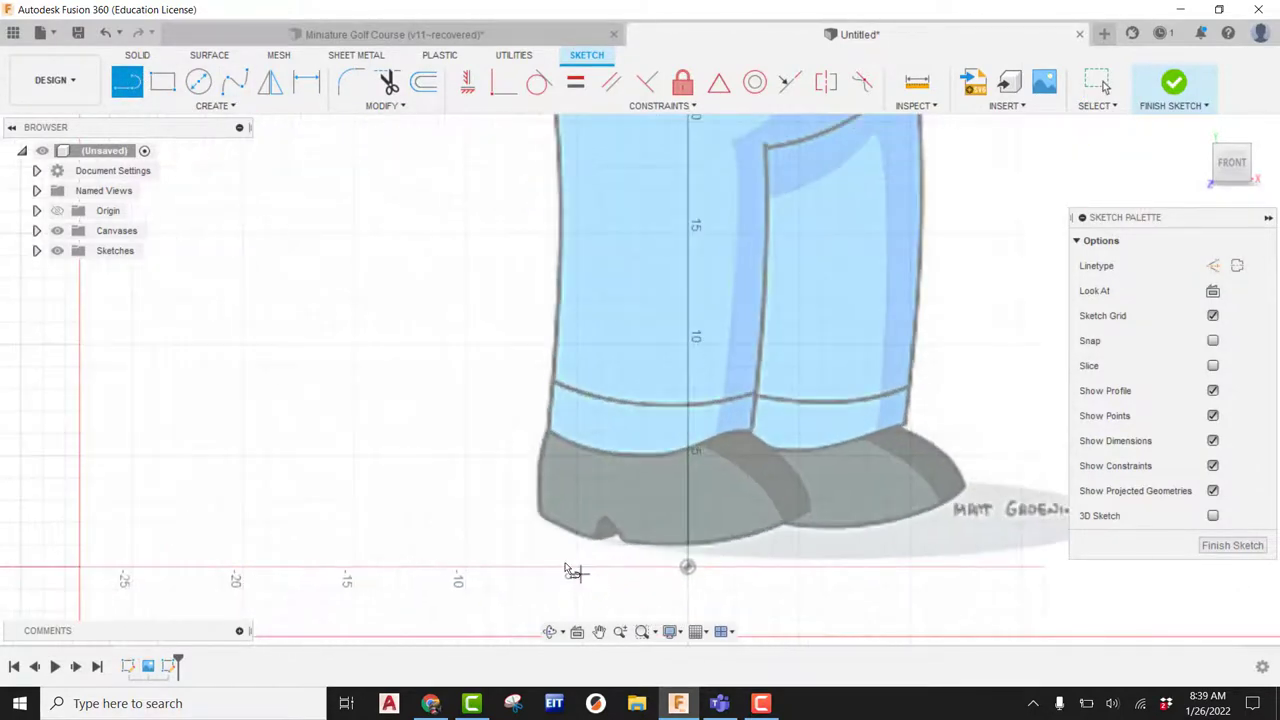
{"action": "left_click", "coordinate": [518, 550]}
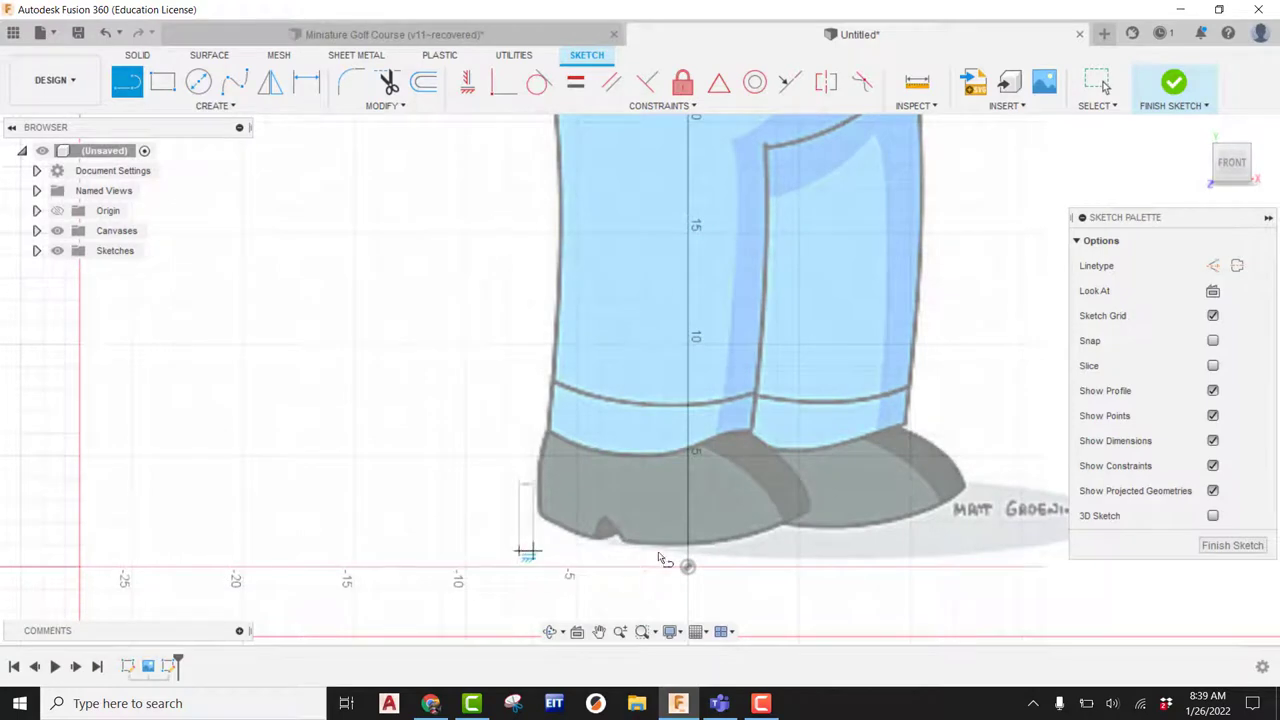
{"action": "left_click", "coordinate": [985, 551]}
{"action": "right_click", "coordinate": [1010, 440]}
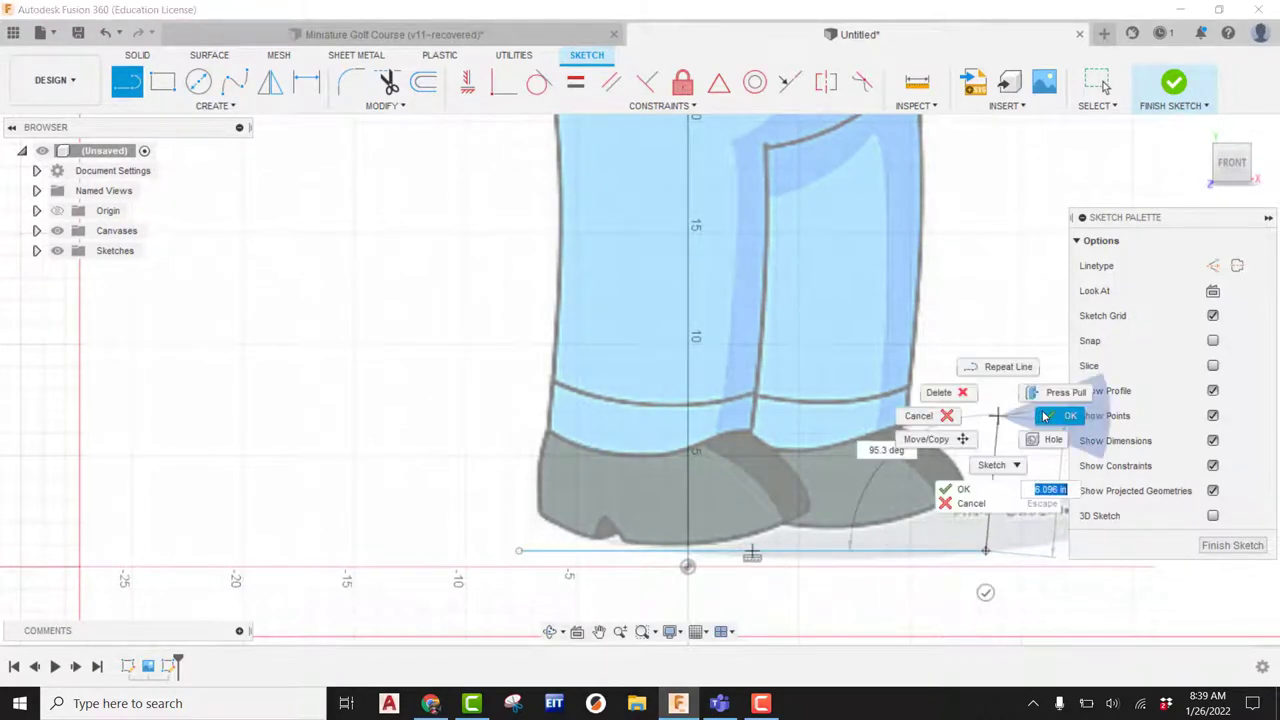
{"action": "left_click", "coordinate": [957, 491]}
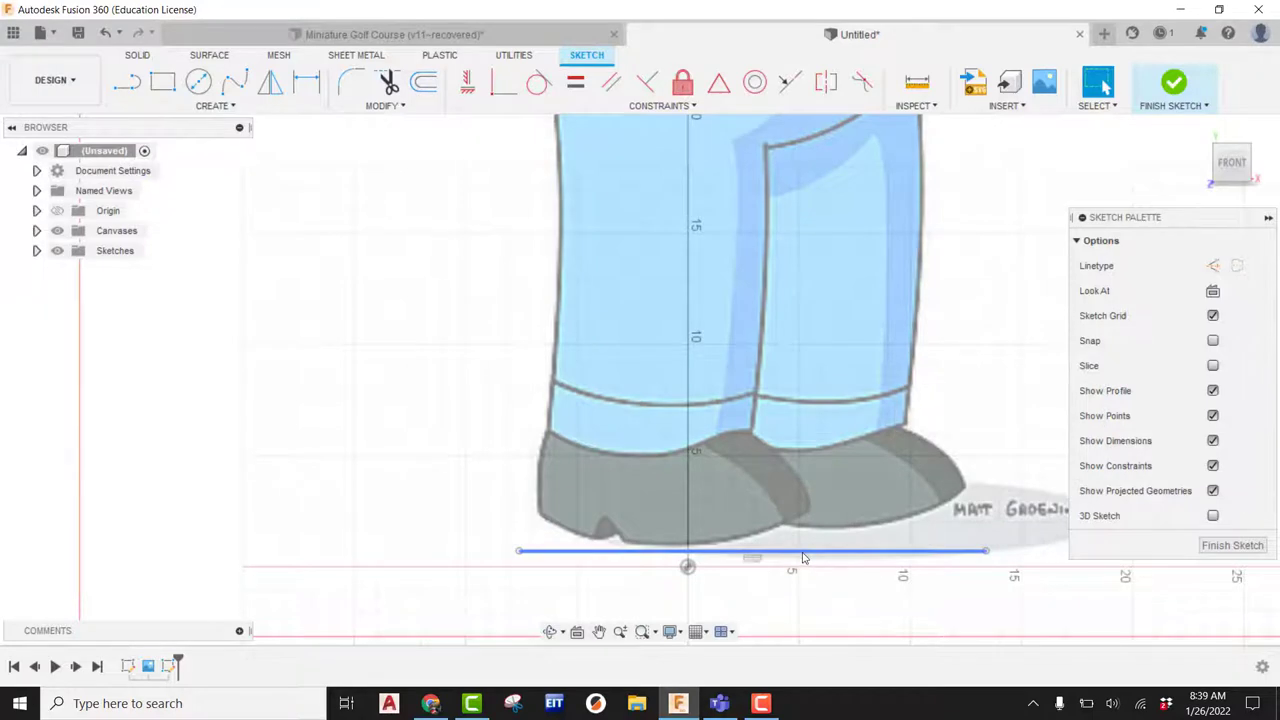
{"action": "scroll", "coordinate": [790, 560], "scroll_direction": "down", "scroll_amount": 2}
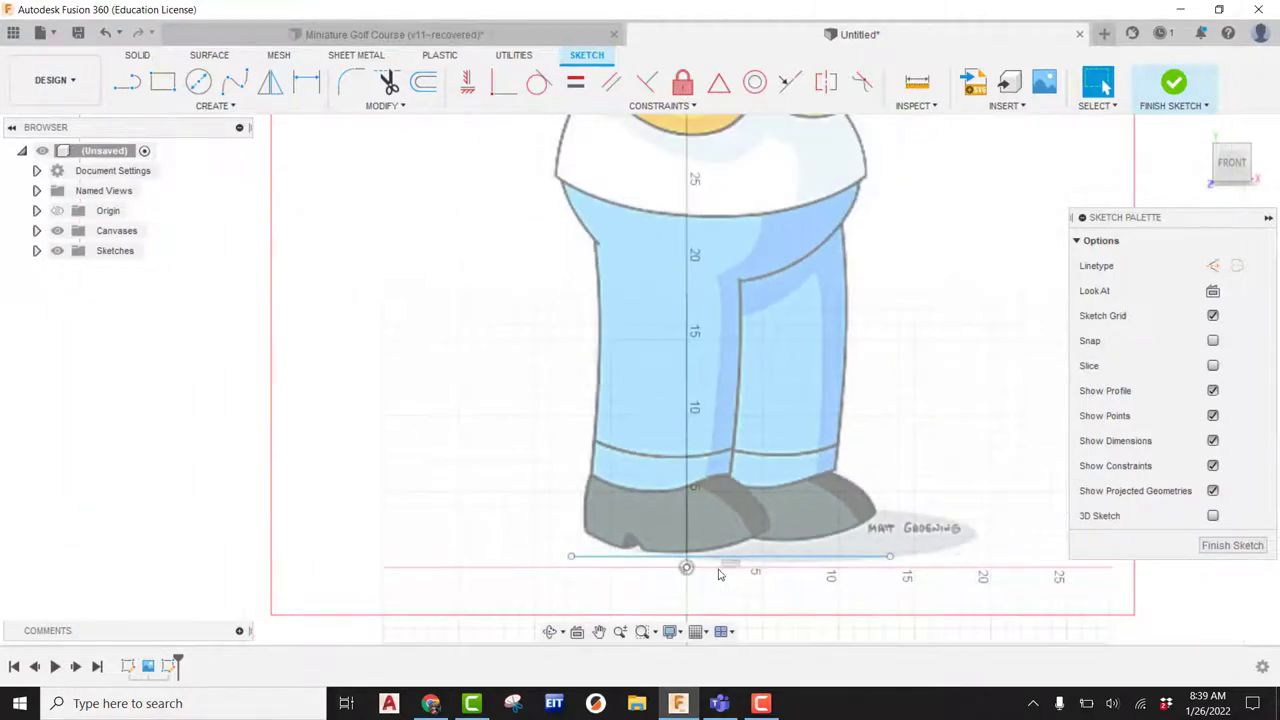
{"action": "scroll", "coordinate": [829, 569], "scroll_direction": "down", "scroll_amount": 2}
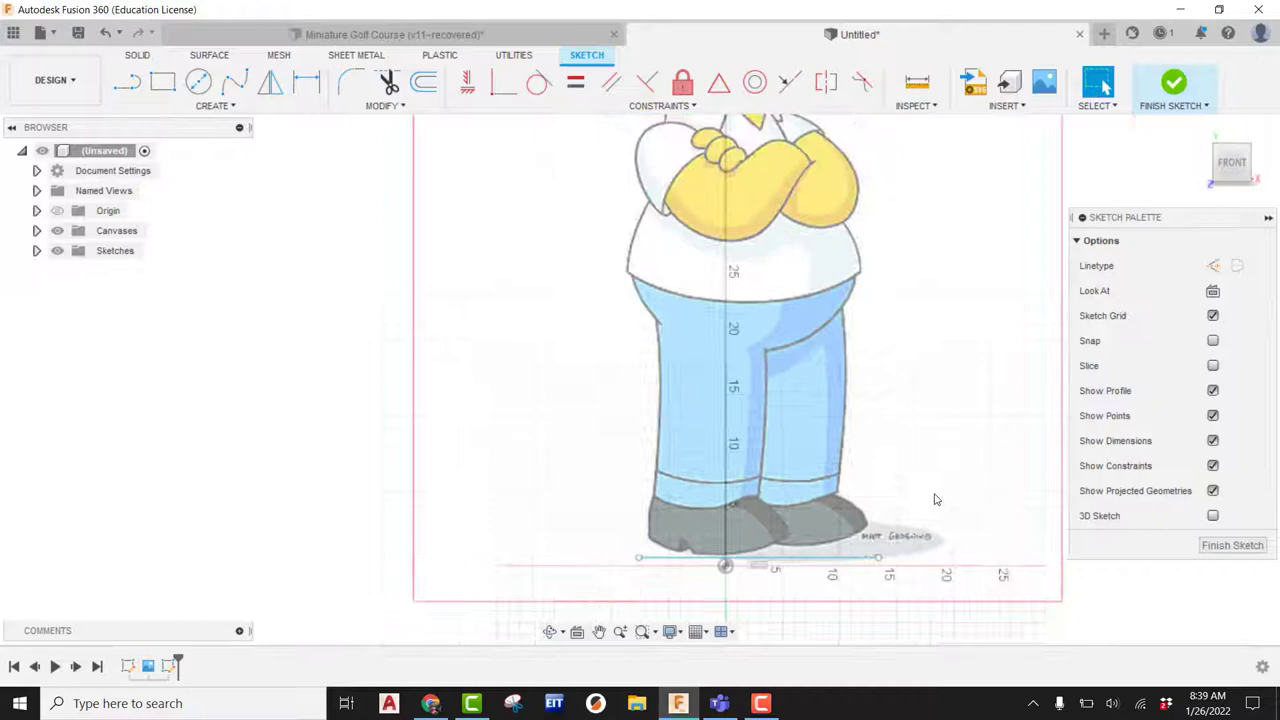
Step: Start a spline at the base line's right end, tracing up Homer's right leg and torso
{"action": "left_click", "coordinate": [234, 82]}
{"action": "left_click", "coordinate": [821, 609]}
{"action": "scroll", "coordinate": [822, 606], "scroll_direction": "up", "scroll_amount": 2}
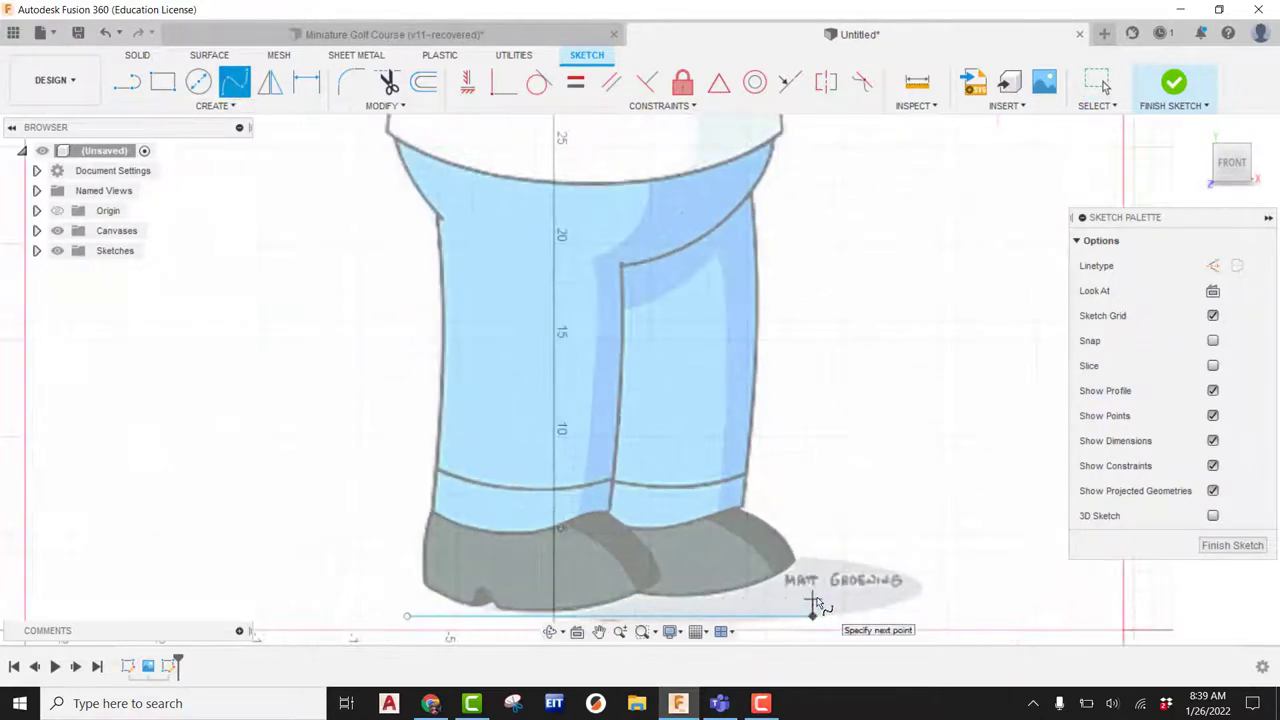
{"action": "left_click", "coordinate": [826, 563]}
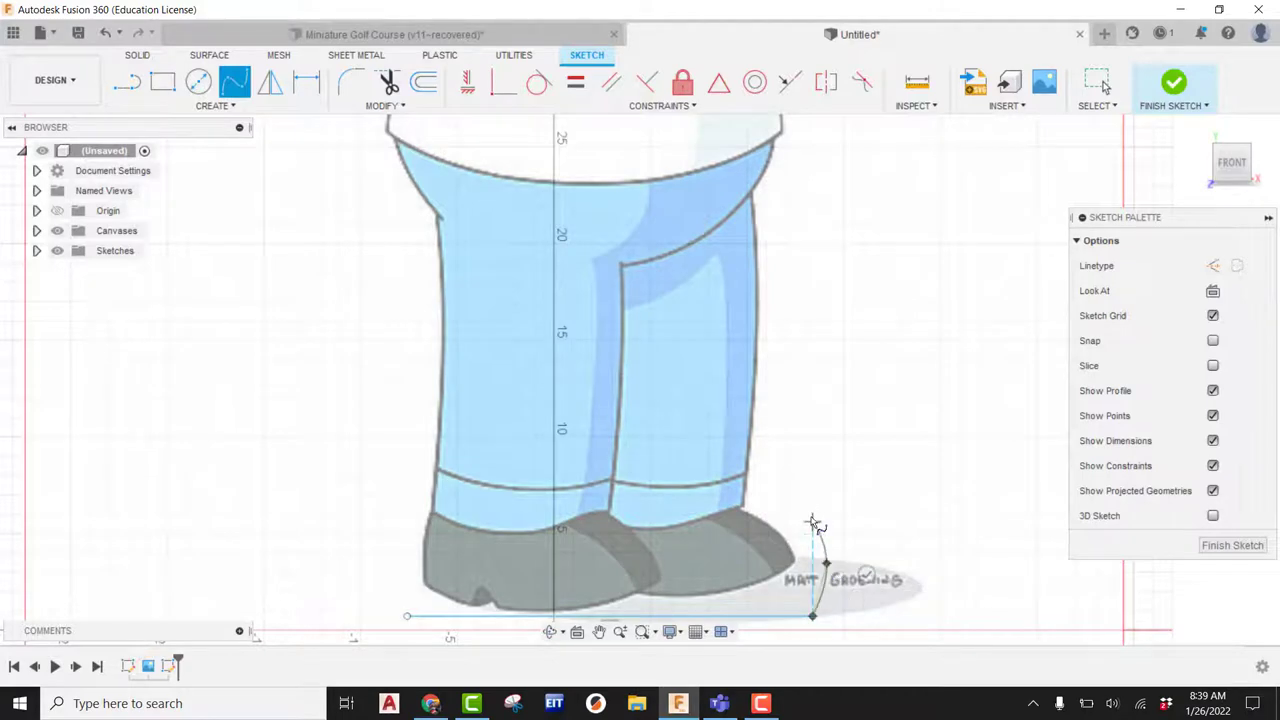
{"action": "left_click", "coordinate": [812, 496]}
{"action": "left_click", "coordinate": [802, 310]}
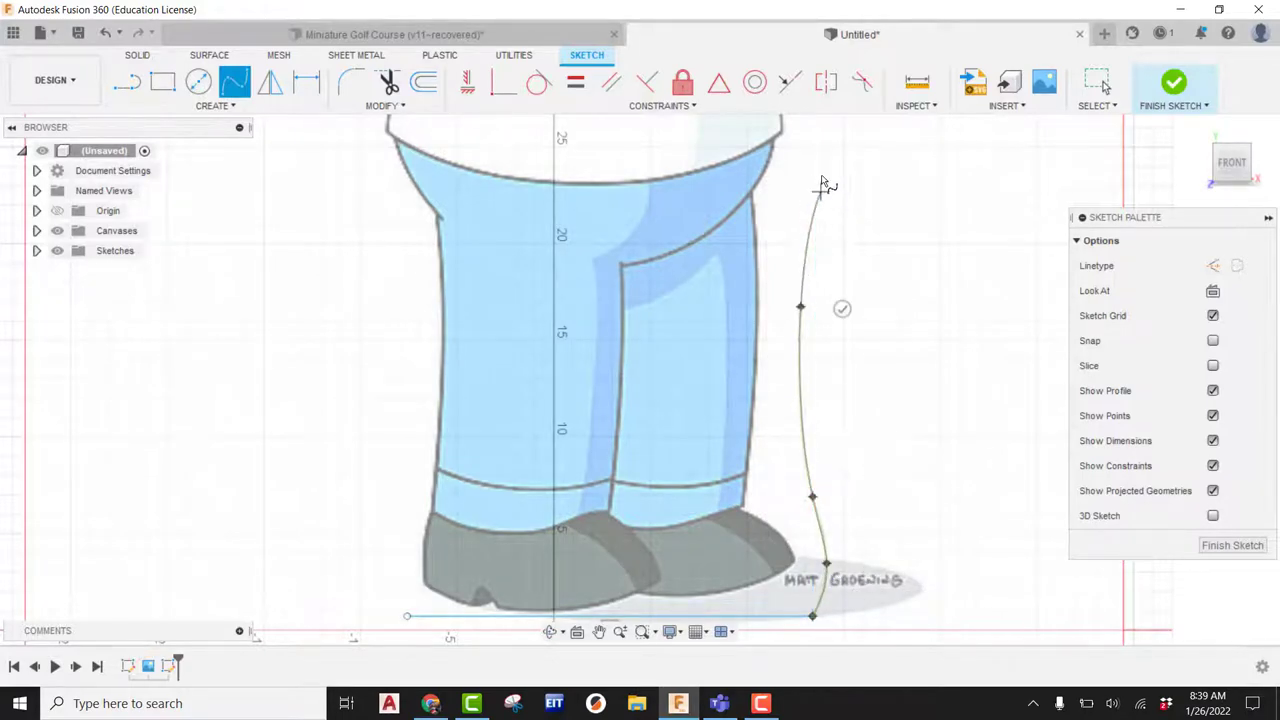
{"action": "left_click", "coordinate": [824, 170]}
{"action": "scroll", "coordinate": [853, 366], "scroll_direction": "down", "scroll_amount": 2}
{"action": "middle_click_drag", "start_coordinate": [856, 221], "coordinate": [820, 451]}
{"action": "scroll", "coordinate": [791, 408], "scroll_direction": "up", "scroll_amount": 2}
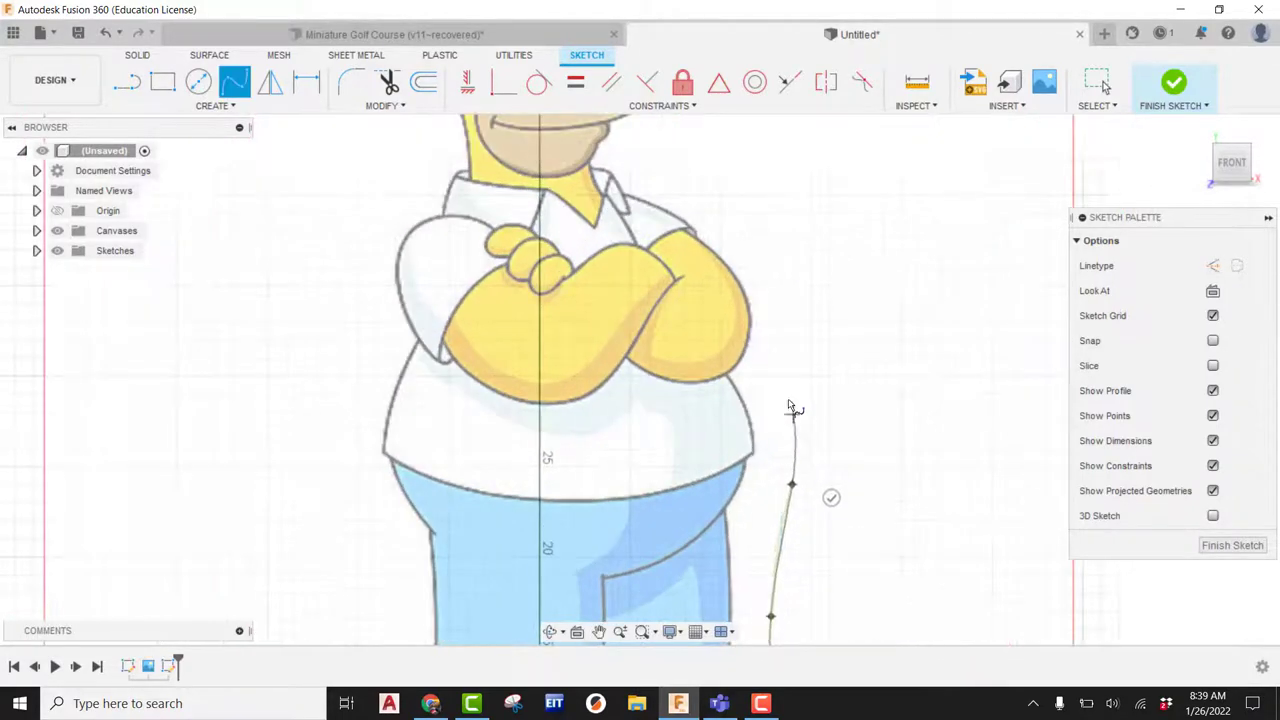
{"action": "left_click", "coordinate": [783, 308]}
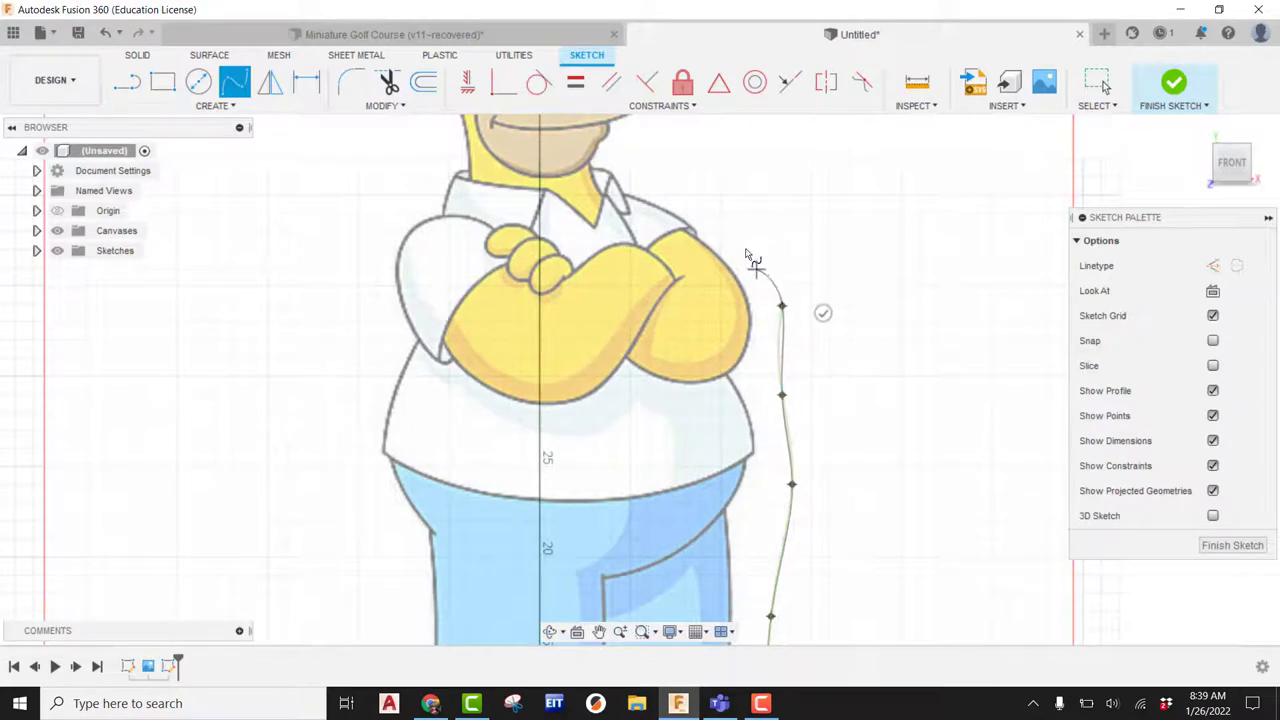
{"action": "left_click", "coordinate": [736, 200]}
{"action": "middle_click_drag", "start_coordinate": [736, 200], "coordinate": [780, 490]}
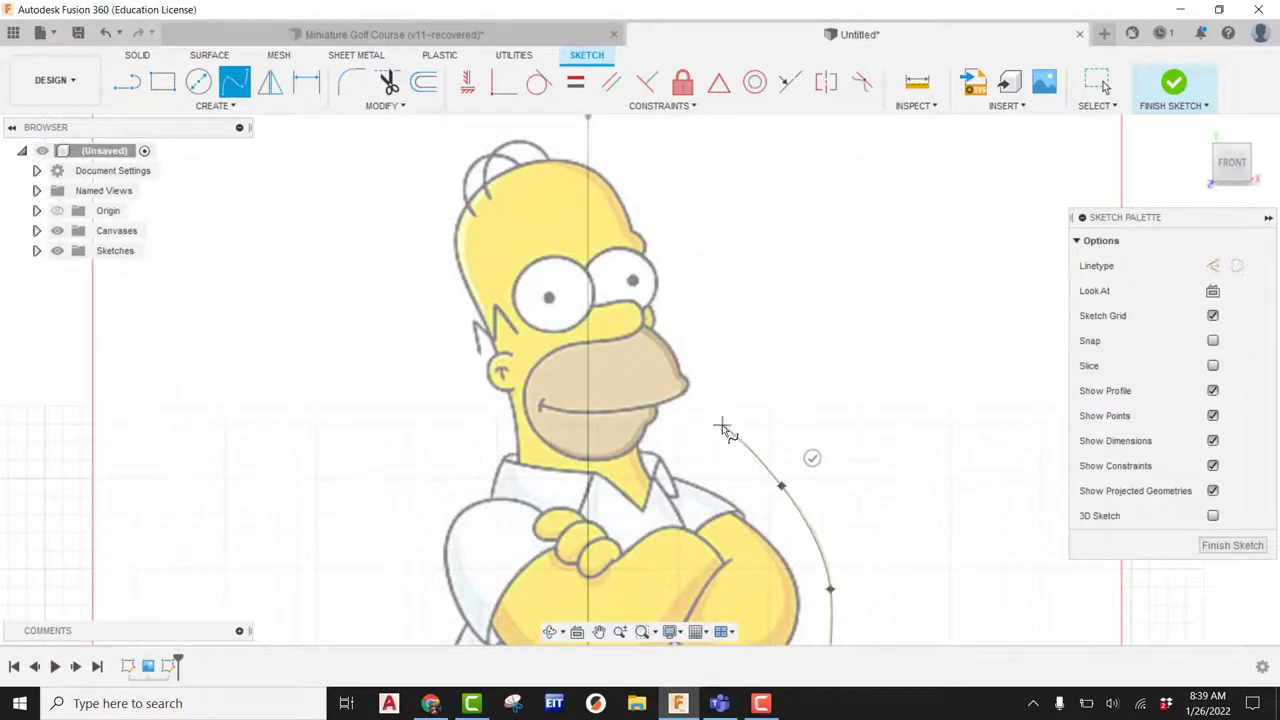
Step: Continue the spline past the chin, over the top of the head and down past the ear
{"action": "left_click", "coordinate": [722, 426]}
{"action": "left_click", "coordinate": [716, 377]}
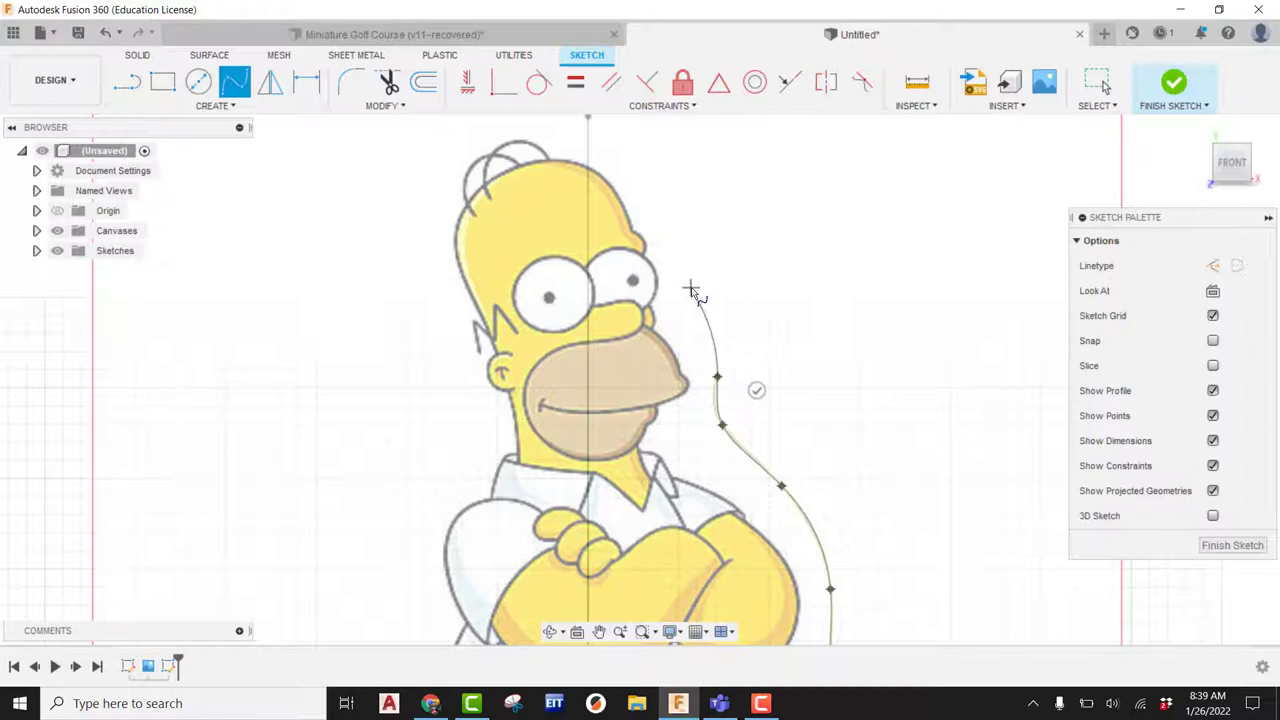
{"action": "left_click", "coordinate": [691, 288]}
{"action": "left_click", "coordinate": [655, 198]}
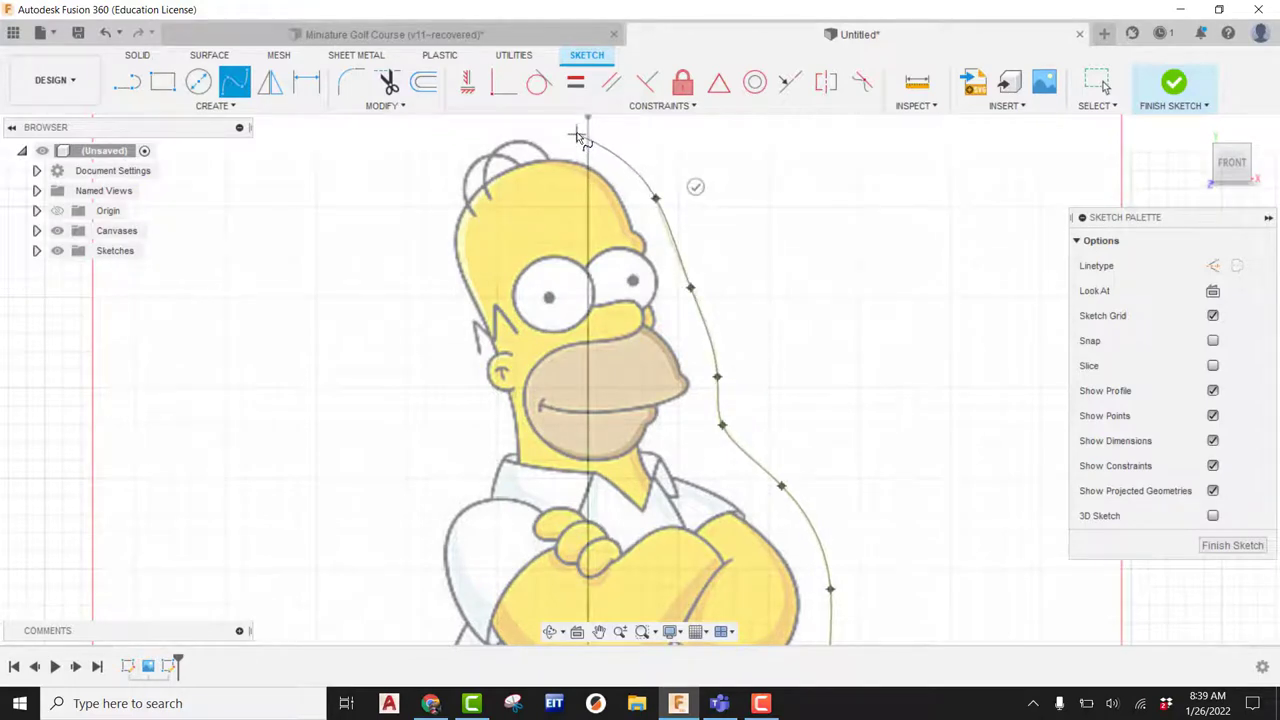
{"action": "left_click", "coordinate": [575, 131]}
{"action": "left_click", "coordinate": [489, 123]}
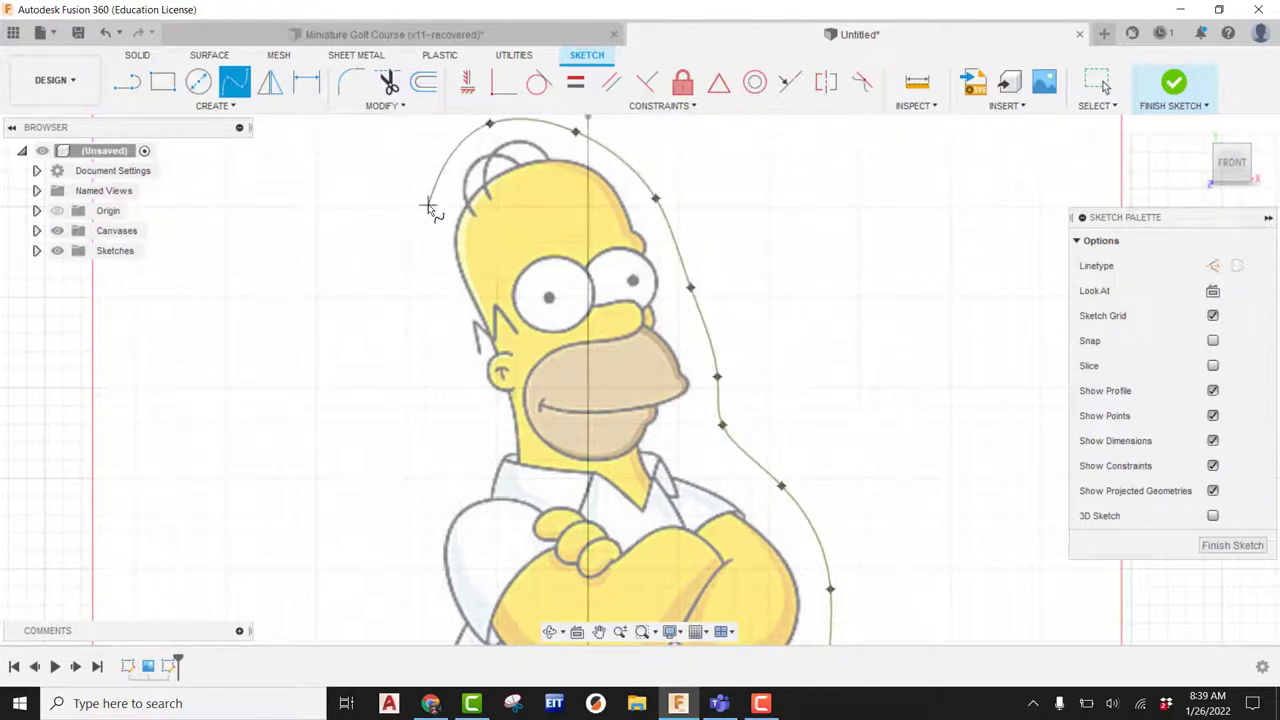
{"action": "left_click", "coordinate": [429, 205]}
{"action": "left_click", "coordinate": [436, 321]}
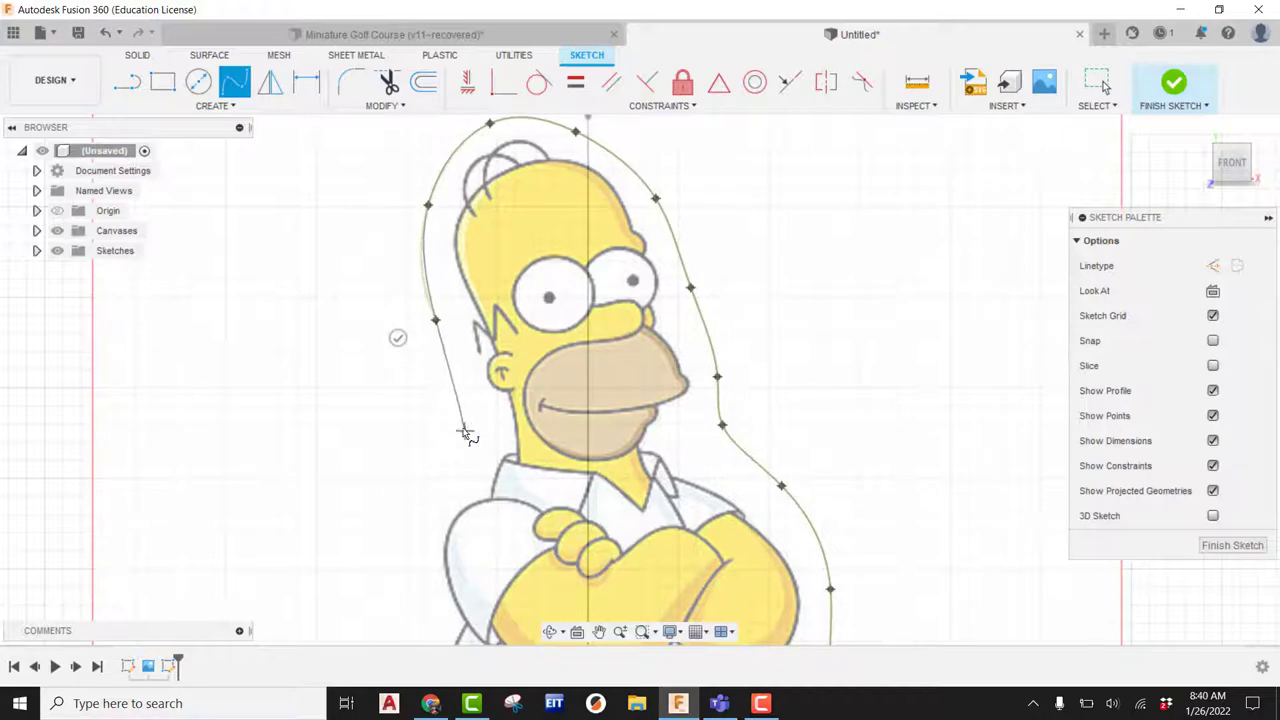
{"action": "left_click", "coordinate": [453, 423]}
Step: Trace the spline down Homer's left arm, torso and leg, closing on the base line's left end
{"action": "left_click", "coordinate": [407, 503]}
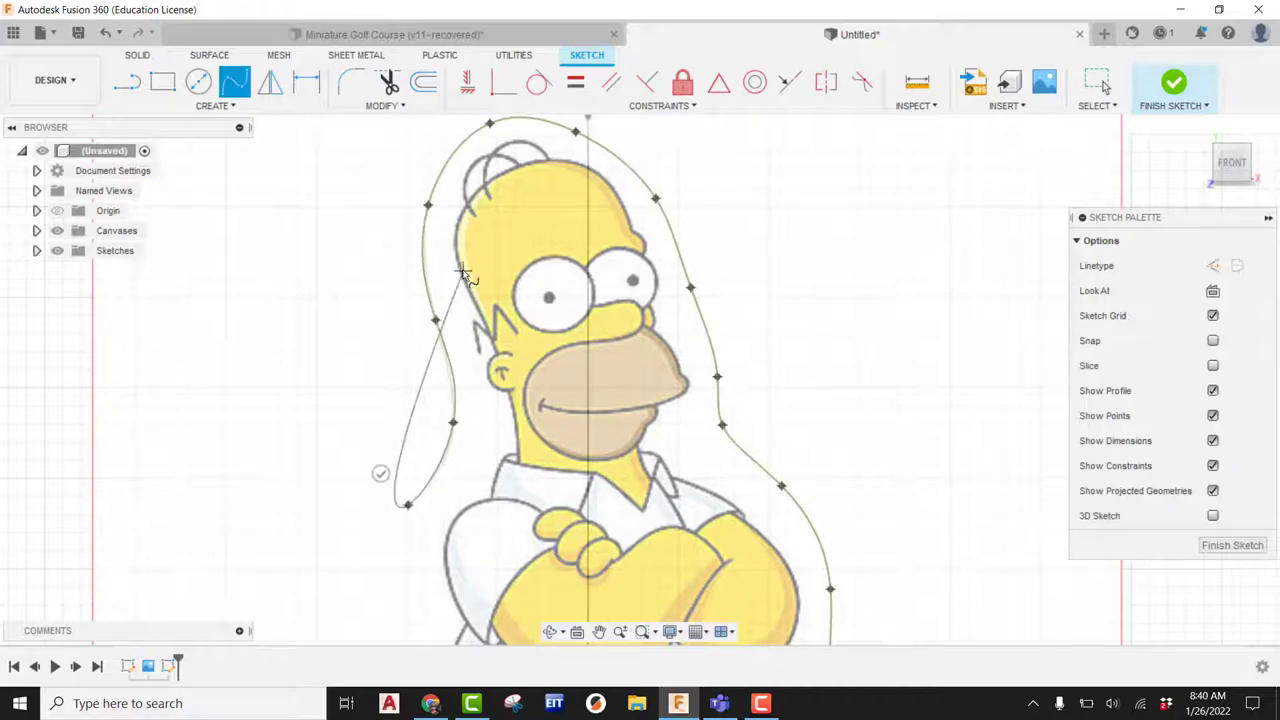
{"action": "scroll", "coordinate": [425, 440], "scroll_direction": "down", "scroll_amount": 3}
{"action": "scroll", "coordinate": [445, 441], "scroll_direction": "up", "scroll_amount": 3}
{"action": "left_click", "coordinate": [441, 419]}
{"action": "left_click", "coordinate": [428, 467]}
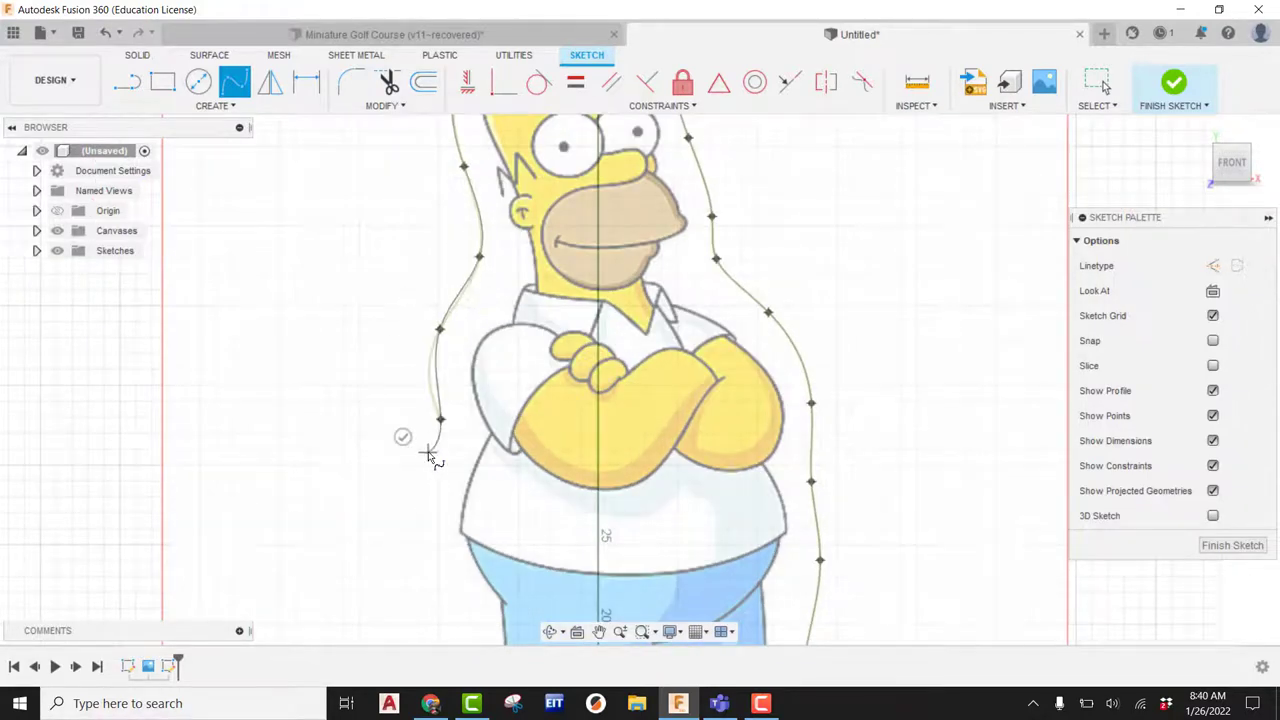
{"action": "scroll", "coordinate": [400, 347], "scroll_direction": "down", "scroll_amount": 3}
{"action": "scroll", "coordinate": [391, 494], "scroll_direction": "up", "scroll_amount": 3}
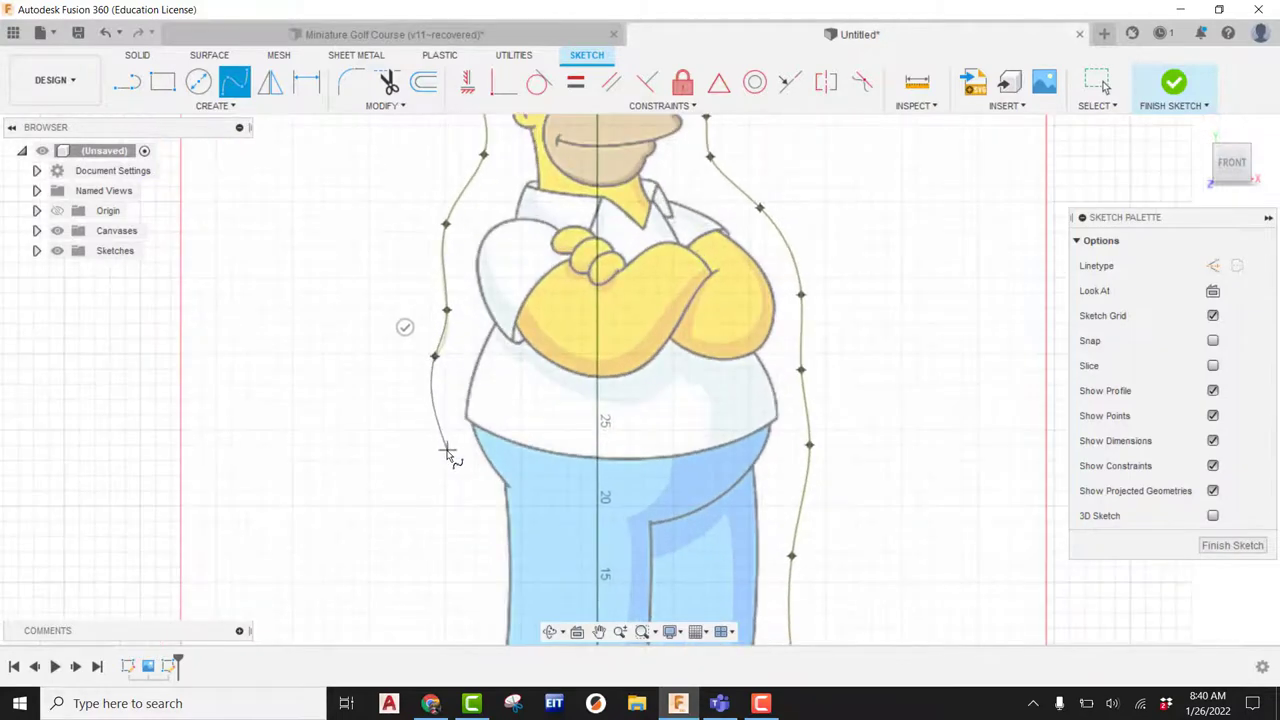
{"action": "left_click", "coordinate": [446, 453]}
{"action": "scroll", "coordinate": [390, 410], "scroll_direction": "down", "scroll_amount": 3}
{"action": "scroll", "coordinate": [497, 289], "scroll_direction": "up", "scroll_amount": 3}
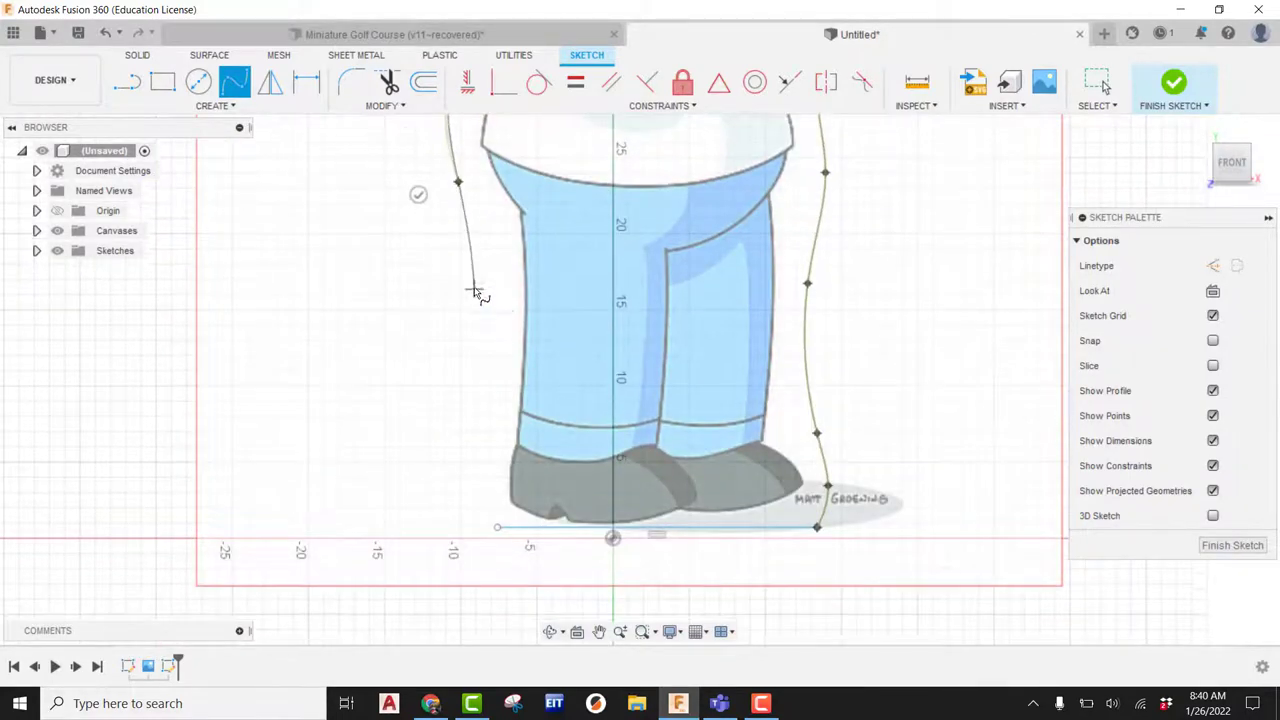
{"action": "left_click", "coordinate": [475, 284]}
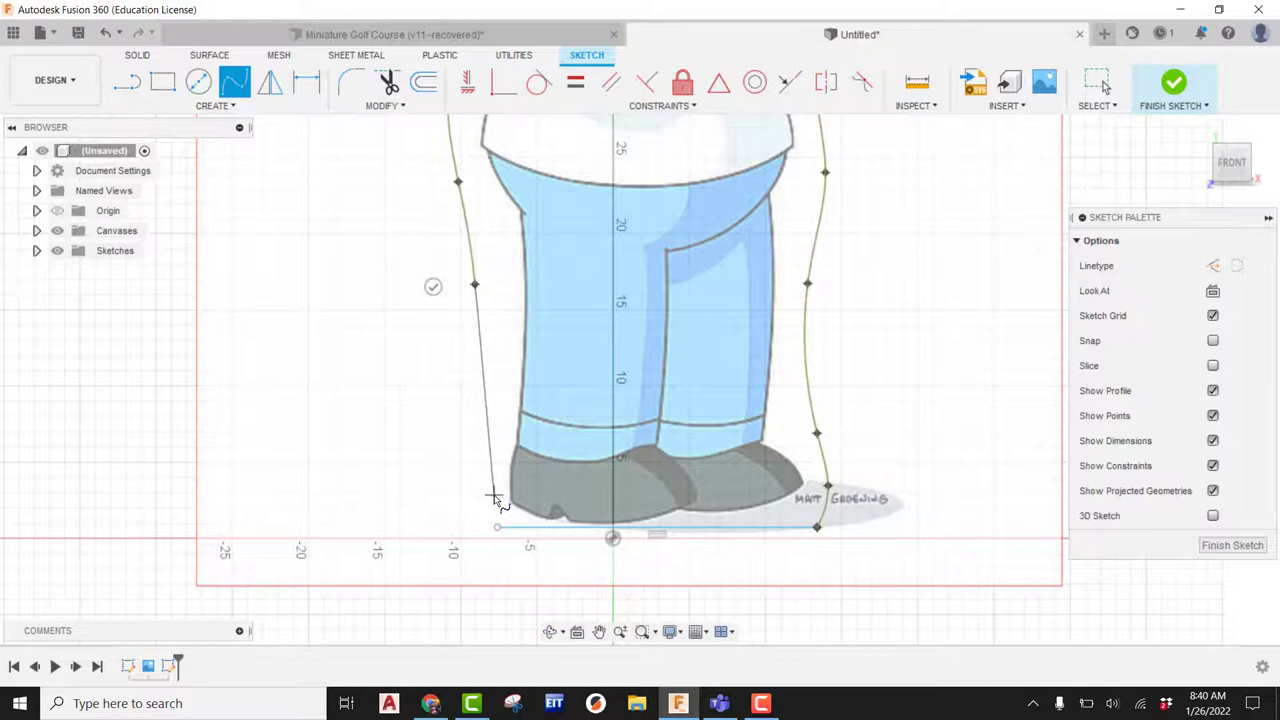
{"action": "left_click", "coordinate": [498, 527]}
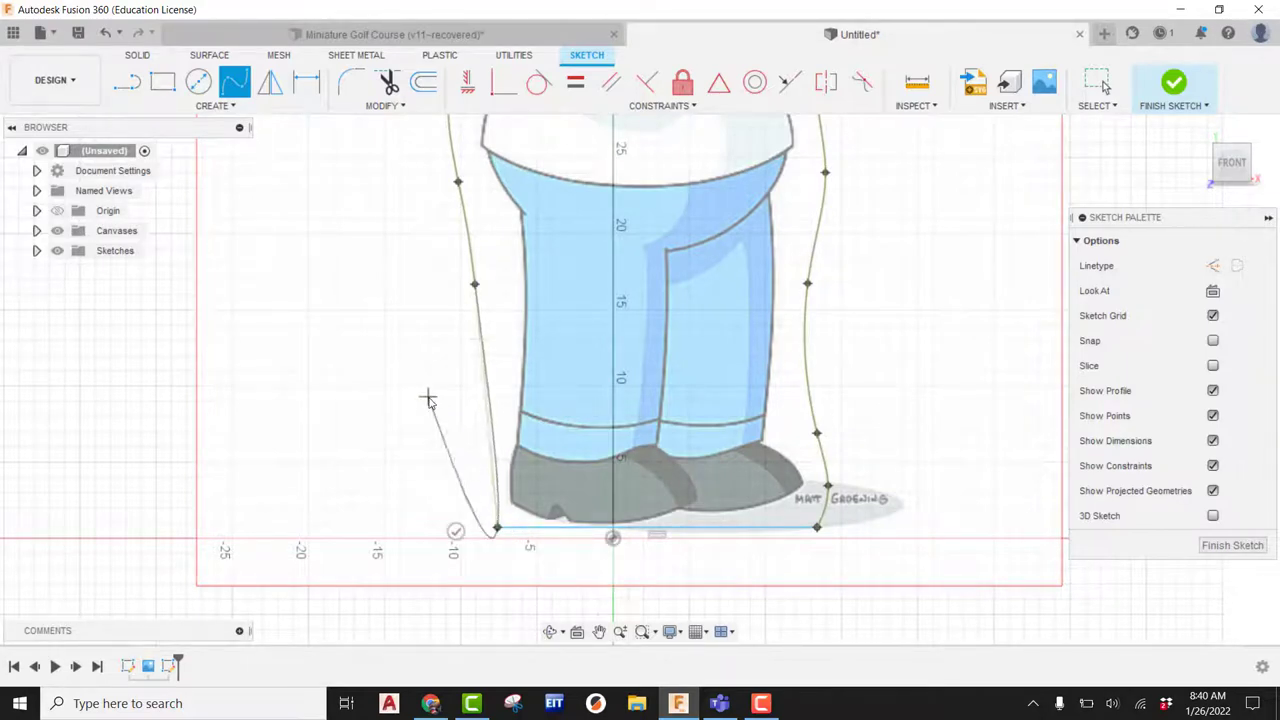
{"action": "right_click", "coordinate": [420, 398]}
{"action": "left_click", "coordinate": [443, 397]}
{"action": "scroll", "coordinate": [697, 428], "scroll_direction": "down", "scroll_amount": 5}
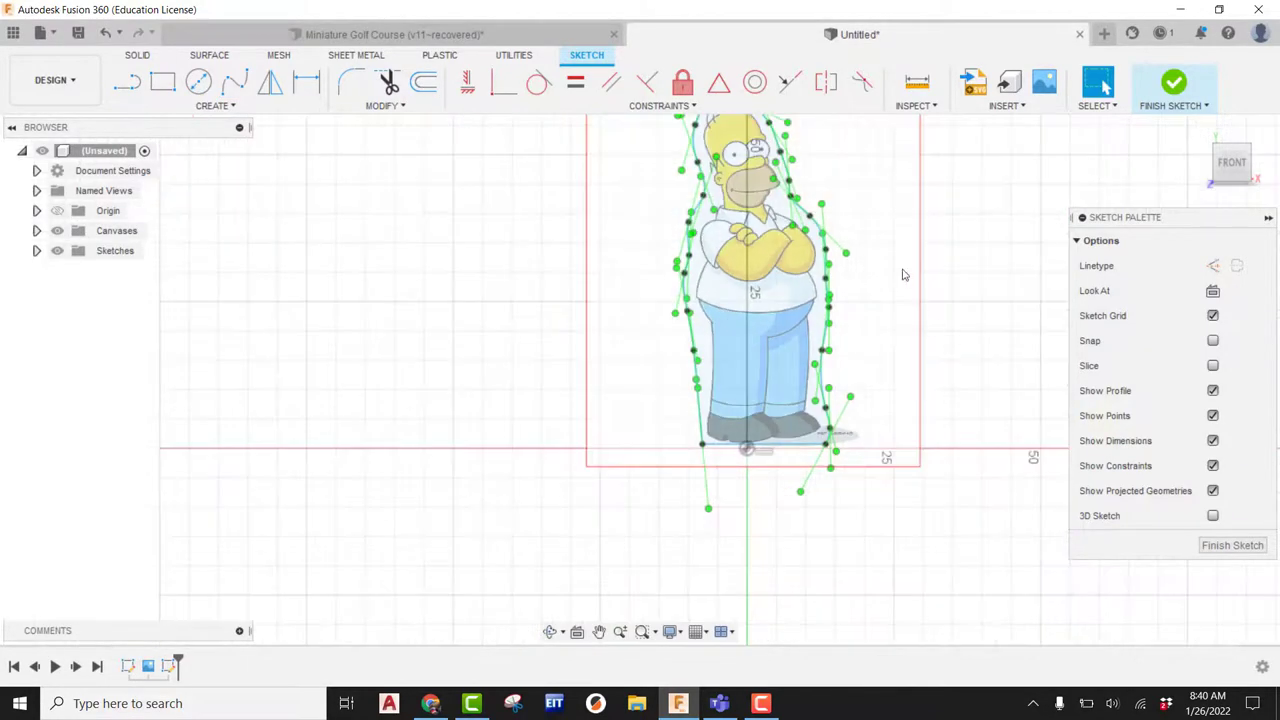
Step: Extrude the traced Homer profile 2 inches into a new solid body
{"action": "left_click", "coordinate": [1174, 84]}
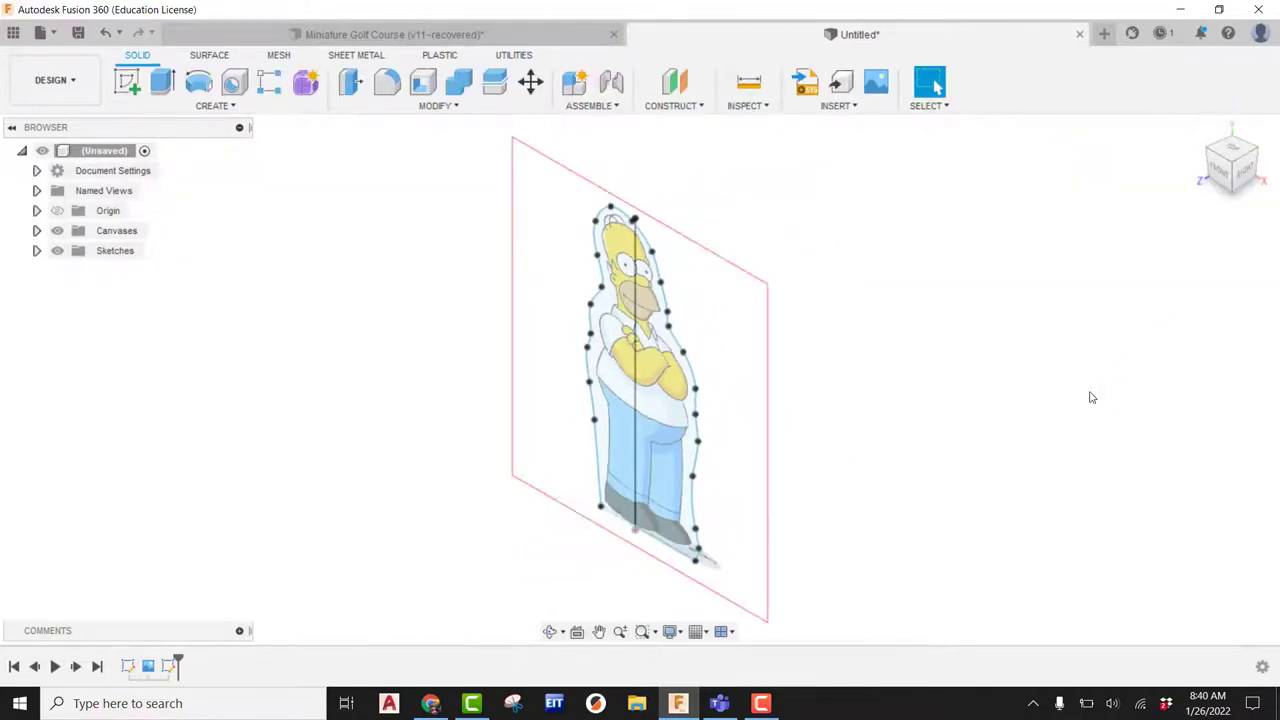
{"action": "left_click", "coordinate": [162, 81]}
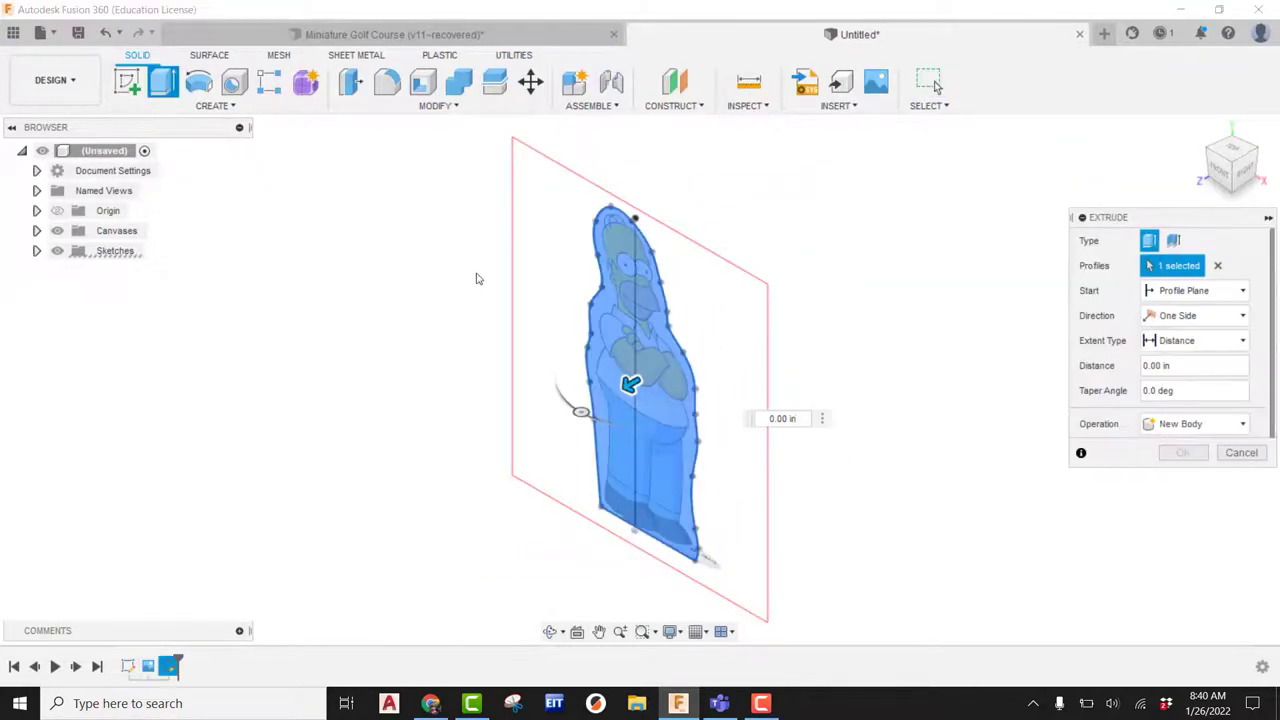
{"action": "left_click_drag", "start_coordinate": [628, 400], "coordinate": [898, 183]}
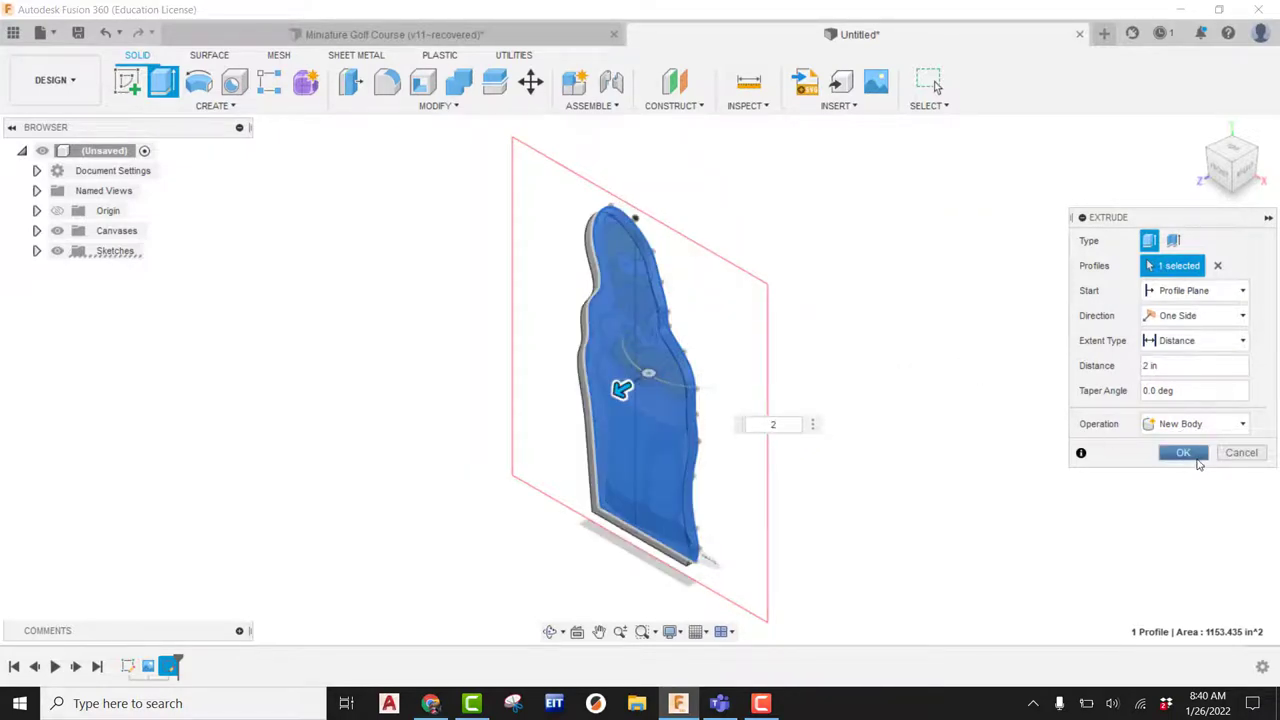
{"action": "left_click", "coordinate": [1184, 453]}
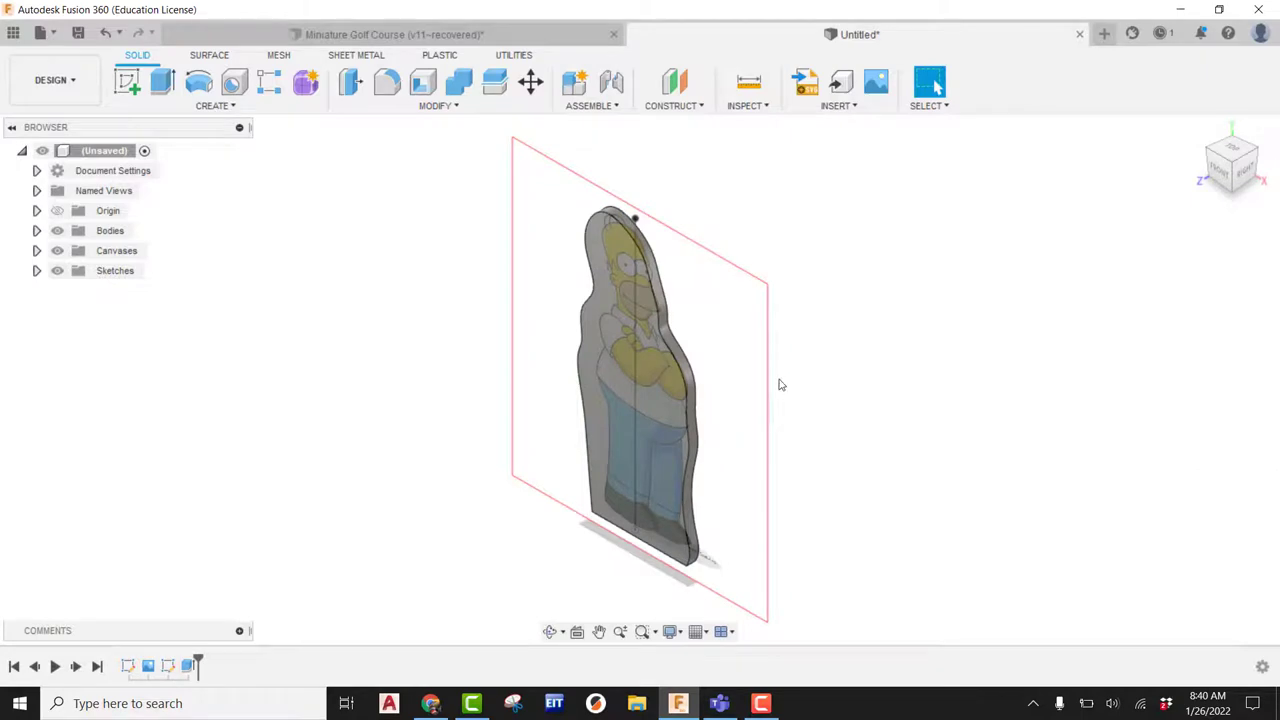
{"action": "mouse_move", "coordinate": [781, 385]}
{"action": "middle_mouse_down", "text": "shift"}
{"action": "mouse_move", "coordinate": [889, 326]}
{"action": "mouse_move", "coordinate": [843, 369]}
{"action": "mouse_move", "coordinate": [811, 437]}
{"action": "mouse_move", "coordinate": [817, 277]}
{"action": "mouse_move", "coordinate": [788, 367]}
{"action": "middle_mouse_up", "text": "shift"}
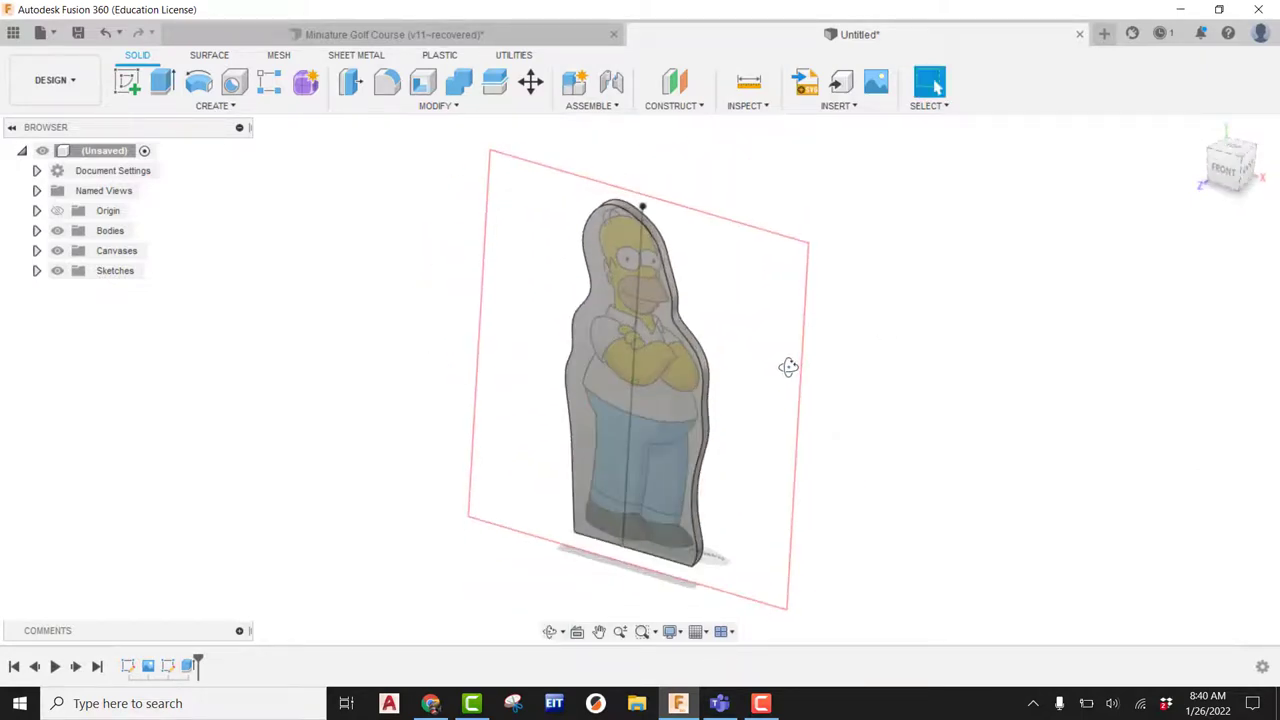
Step: Hide the reference canvas, then create and finish an empty sketch on the body's flat face
{"action": "left_click", "coordinate": [57, 250]}
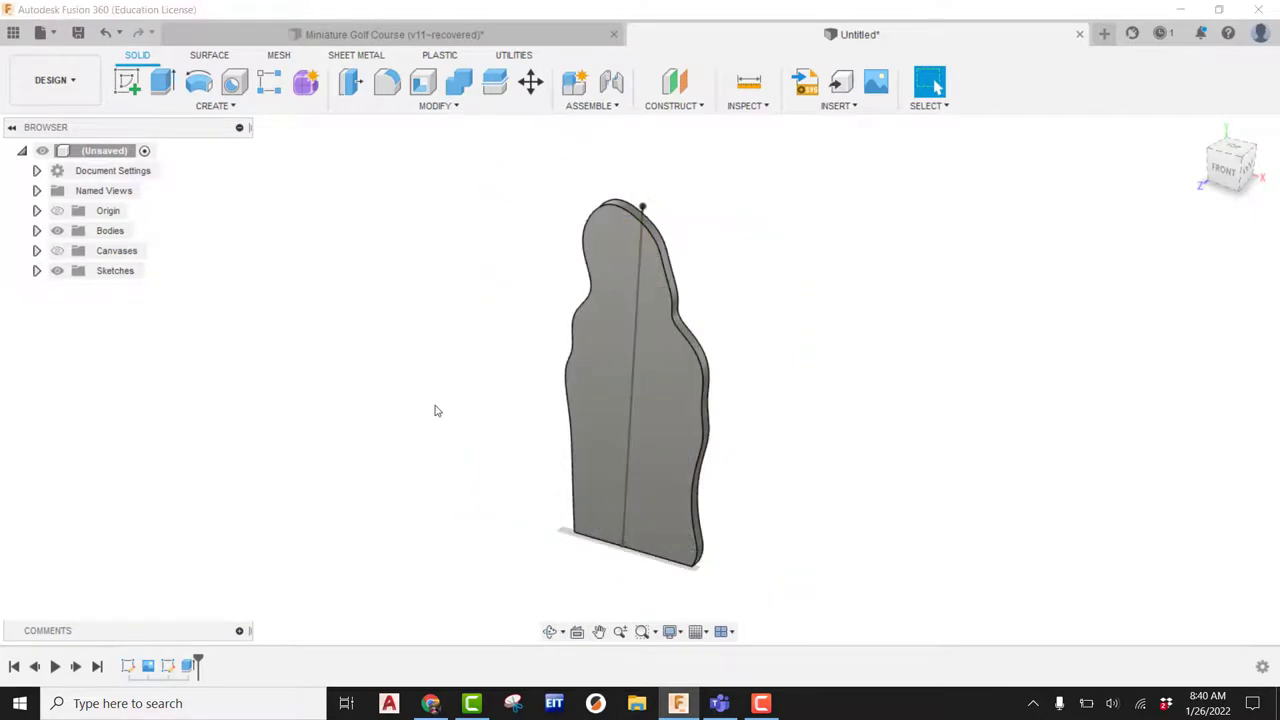
{"action": "left_click", "coordinate": [130, 88]}
{"action": "left_click", "coordinate": [611, 306]}
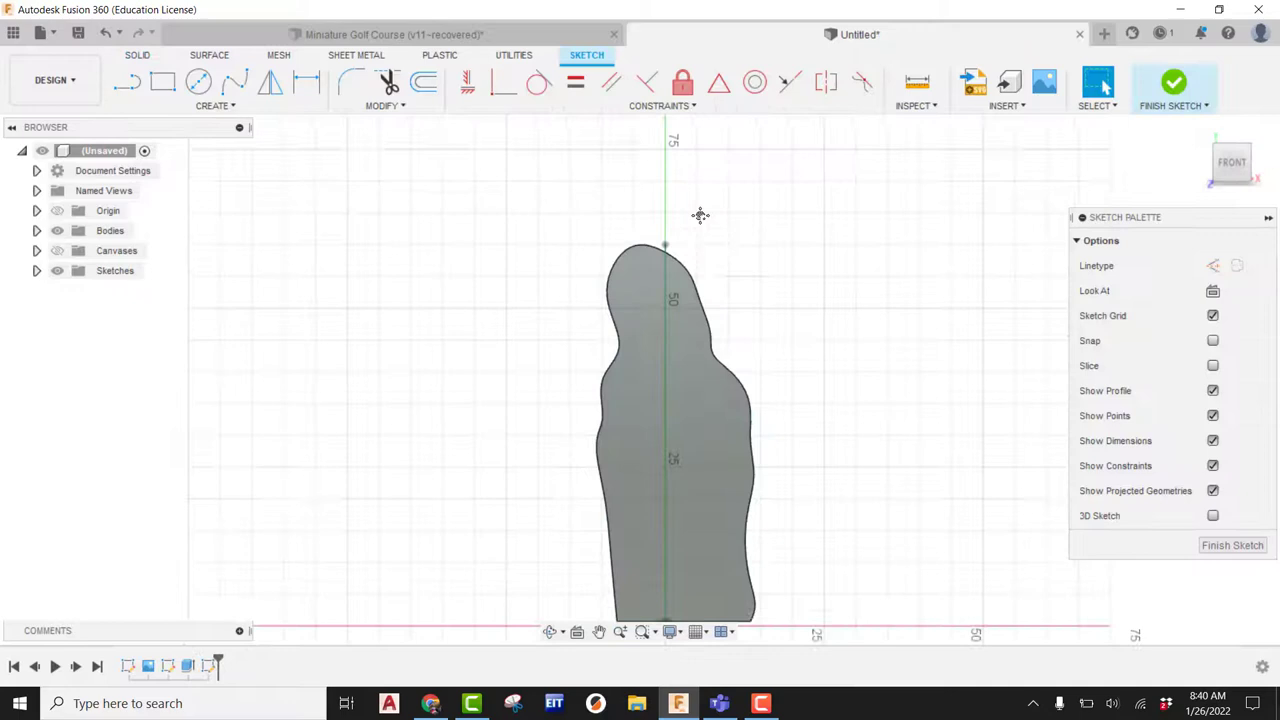
{"action": "left_click", "coordinate": [1008, 106]}
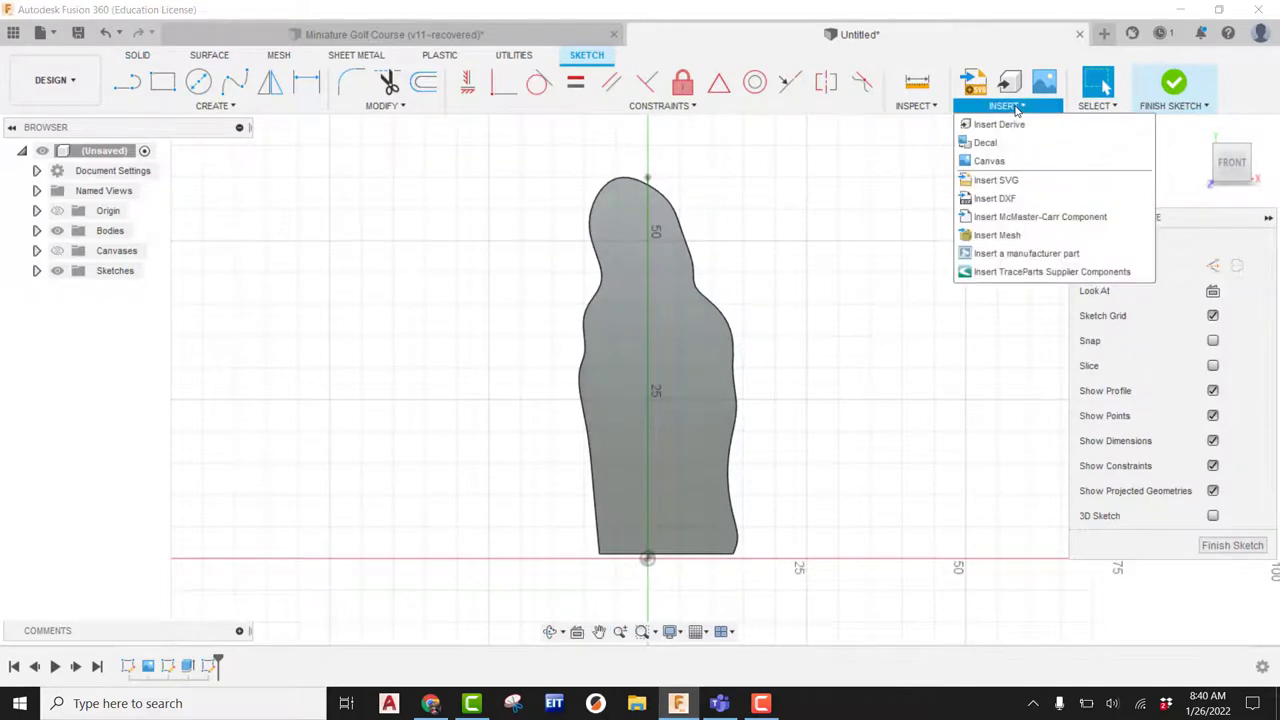
{"action": "left_click", "coordinate": [1173, 84]}
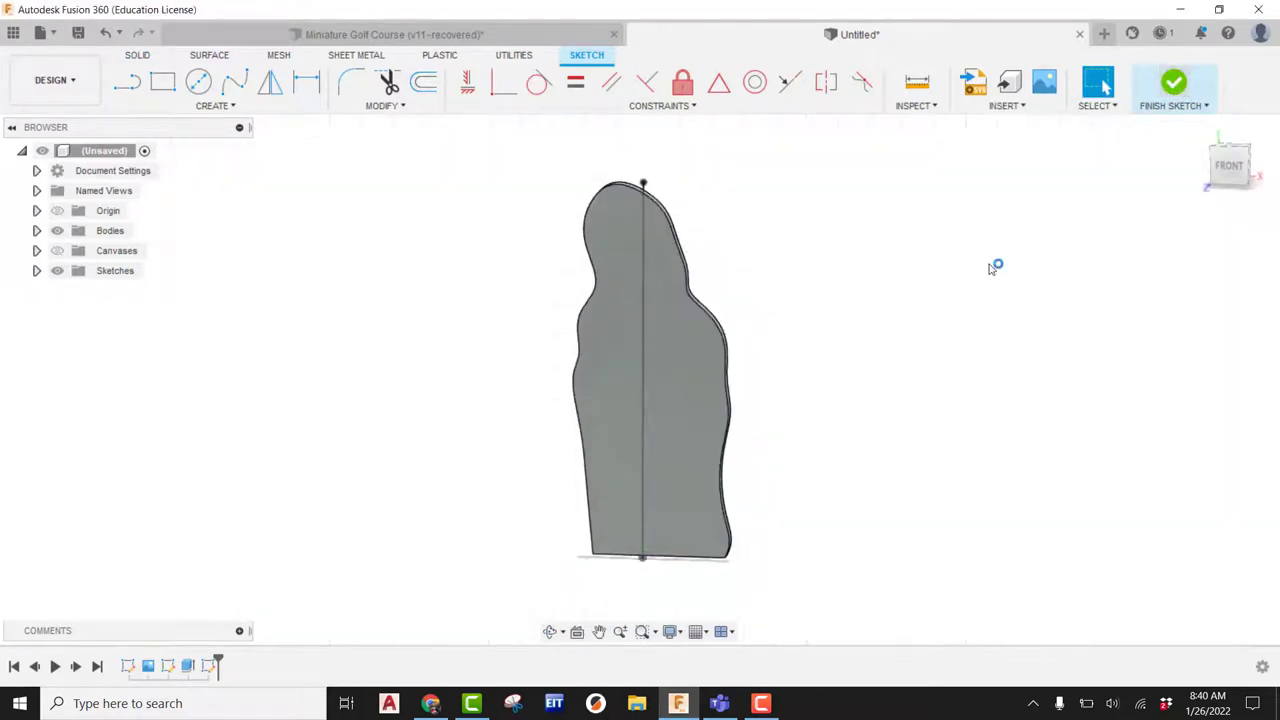
Step: Apply Homer Simpson.jpg as a decal centred on the body's front face, limited to that face
{"action": "left_click", "coordinate": [838, 106]}
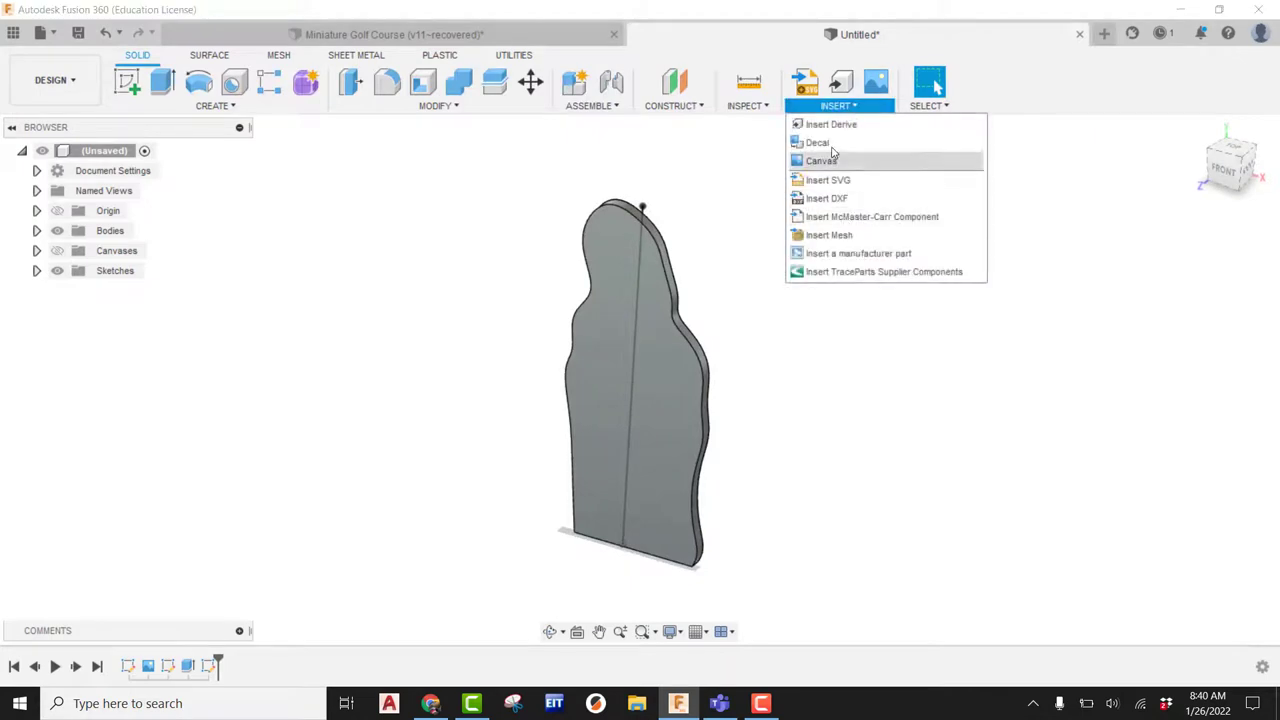
{"action": "left_click", "coordinate": [836, 143]}
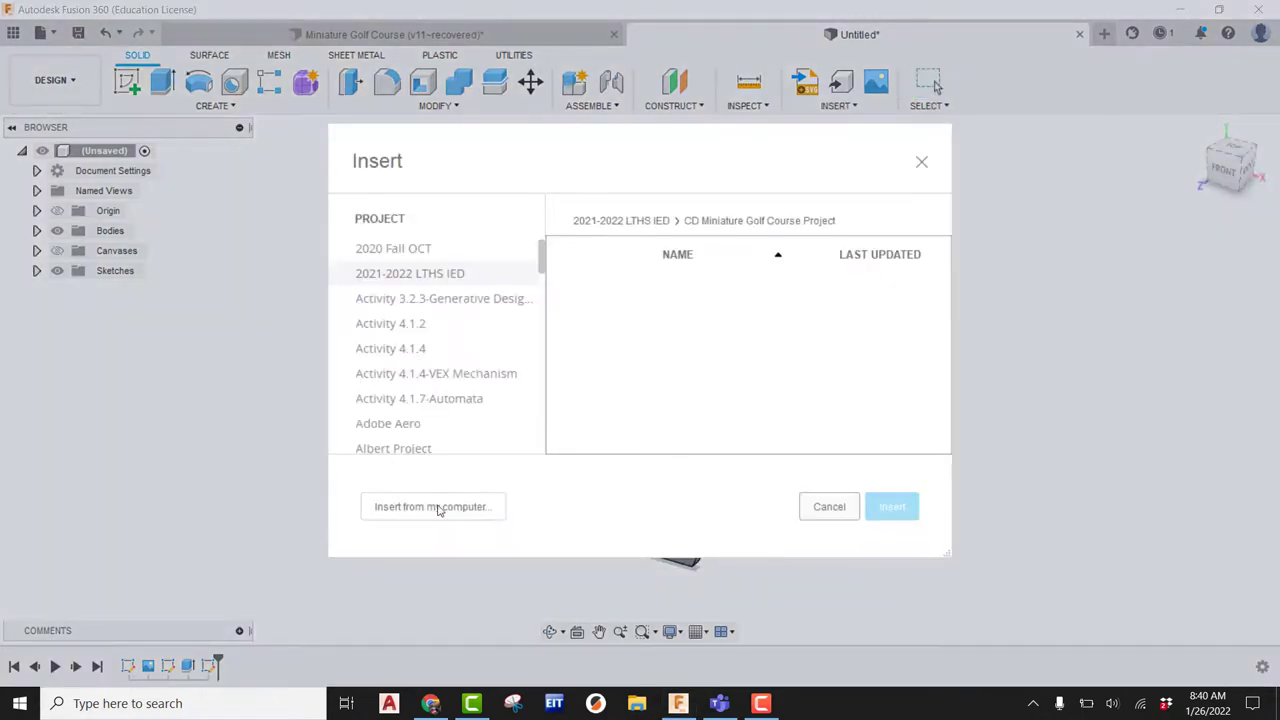
{"action": "left_click", "coordinate": [434, 506]}
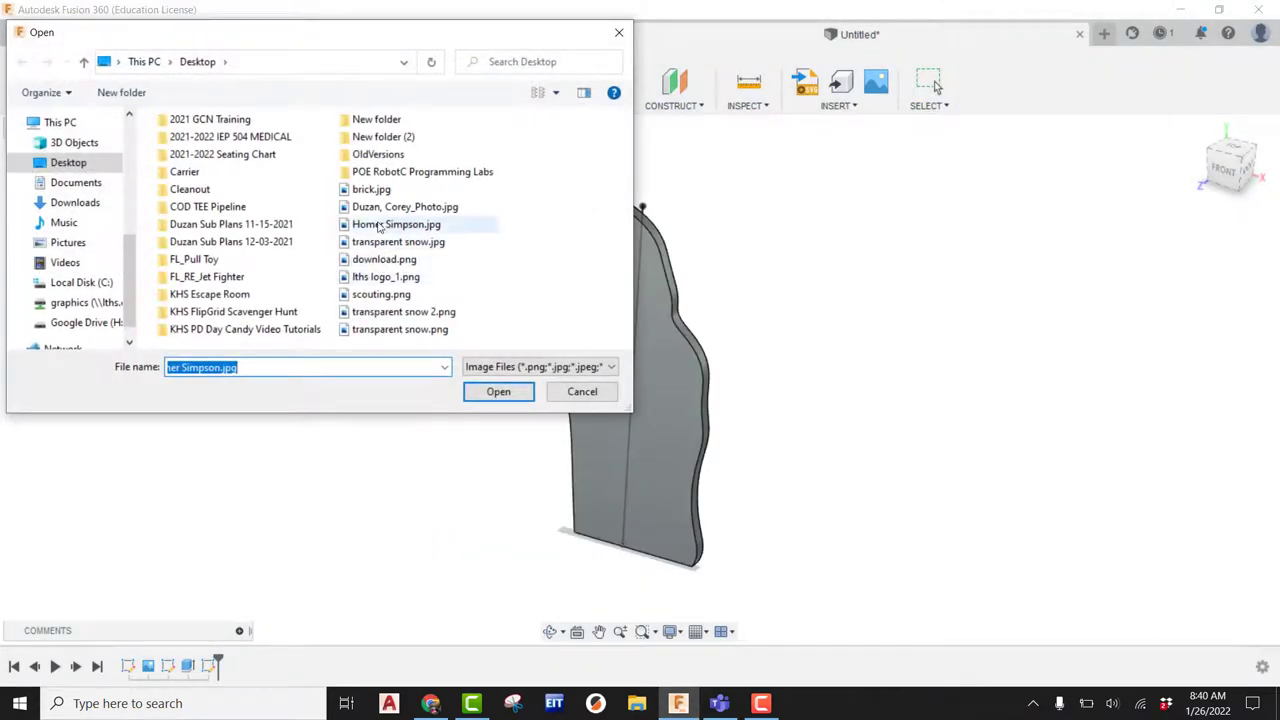
{"action": "left_click", "coordinate": [396, 224]}
{"action": "left_click", "coordinate": [499, 391]}
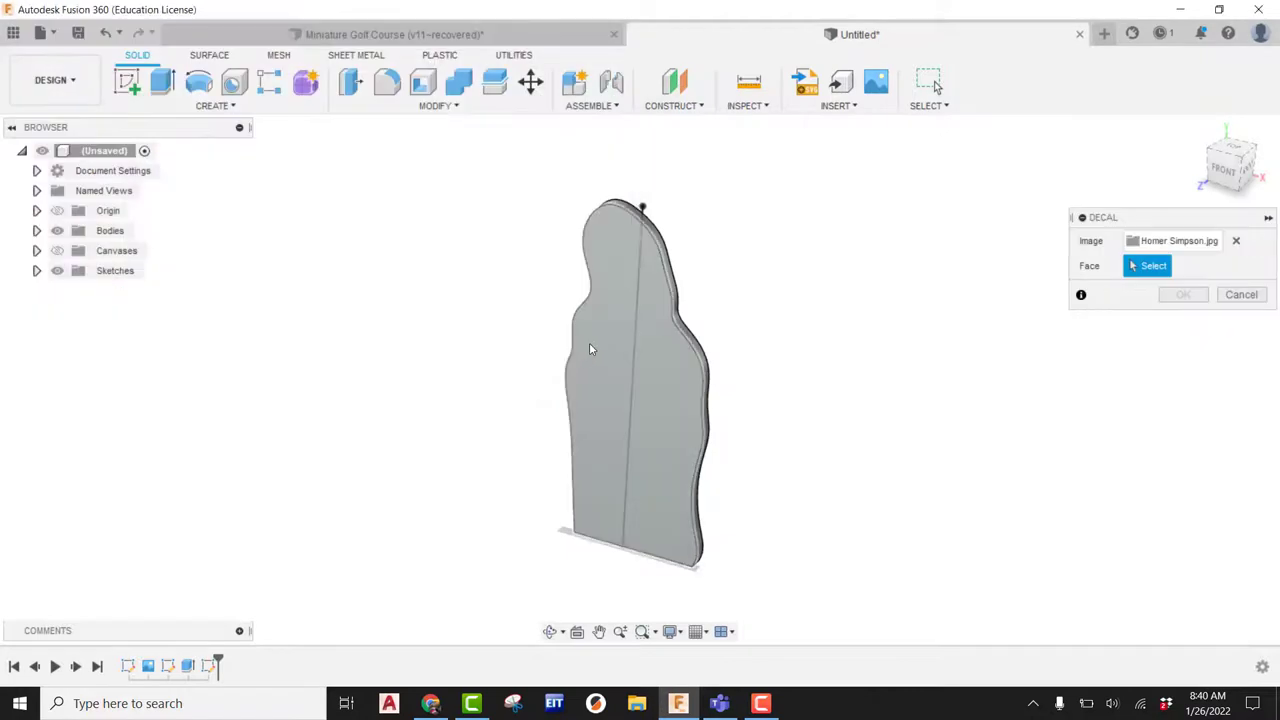
{"action": "left_click", "coordinate": [591, 349]}
{"action": "left_click_drag", "start_coordinate": [609, 330], "coordinate": [735, 291]}
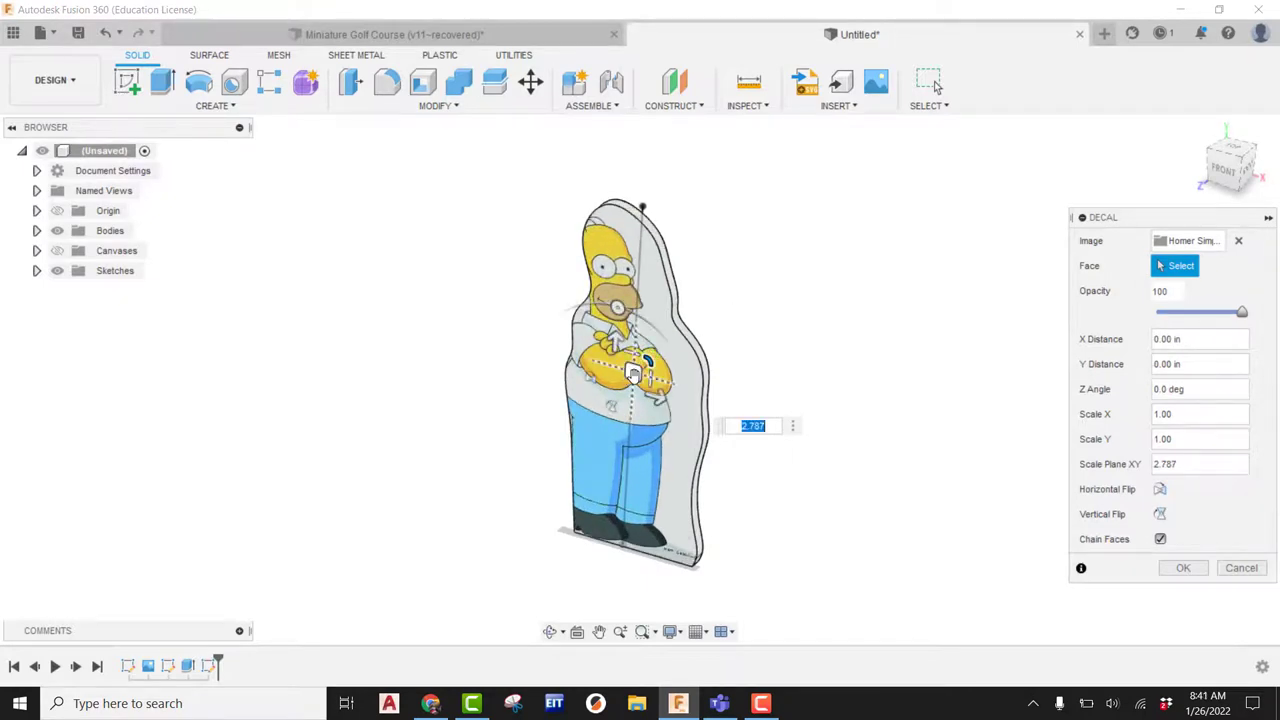
{"action": "left_click_drag", "start_coordinate": [648, 365], "coordinate": [648, 377]}
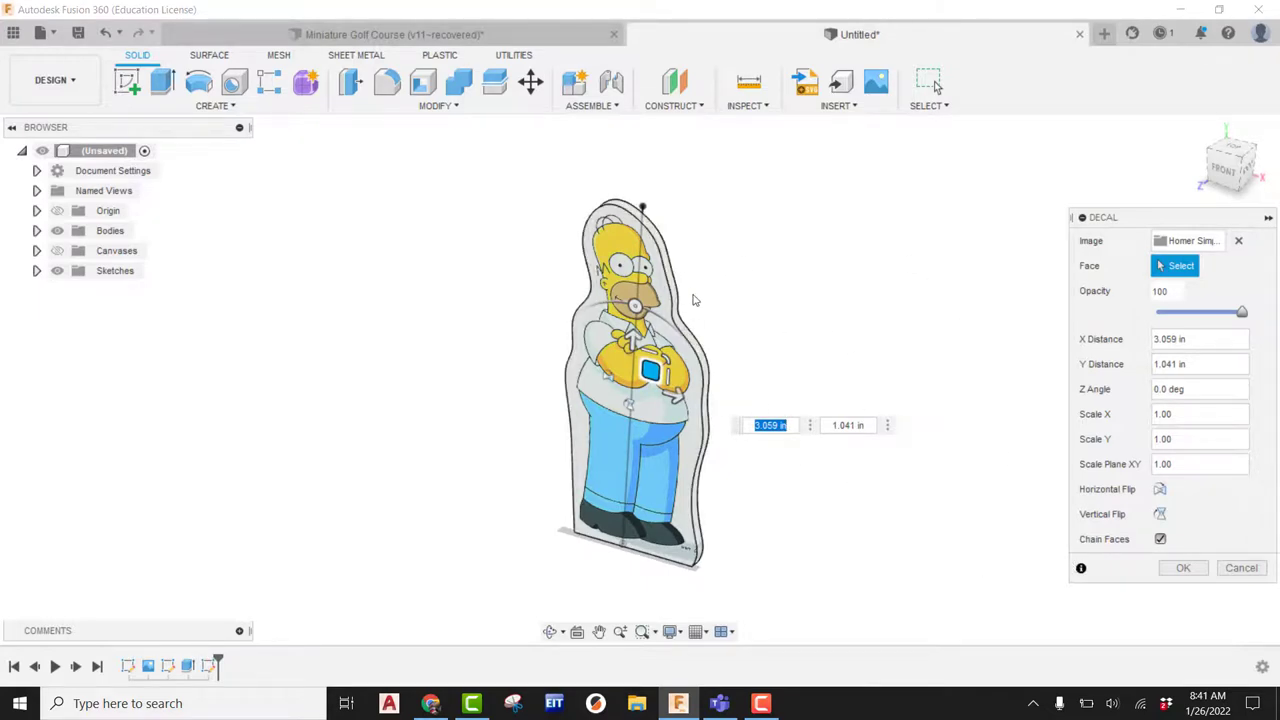
{"action": "left_click", "coordinate": [1160, 540]}
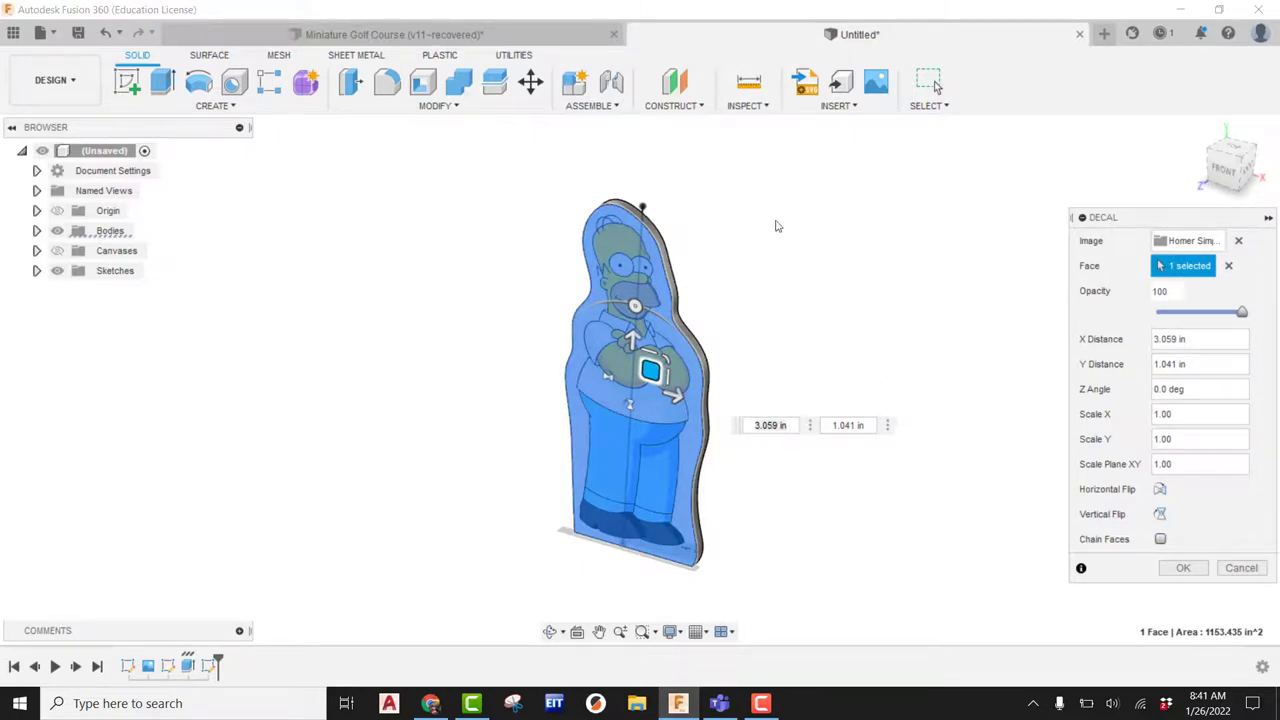
{"action": "left_click", "coordinate": [1183, 567]}
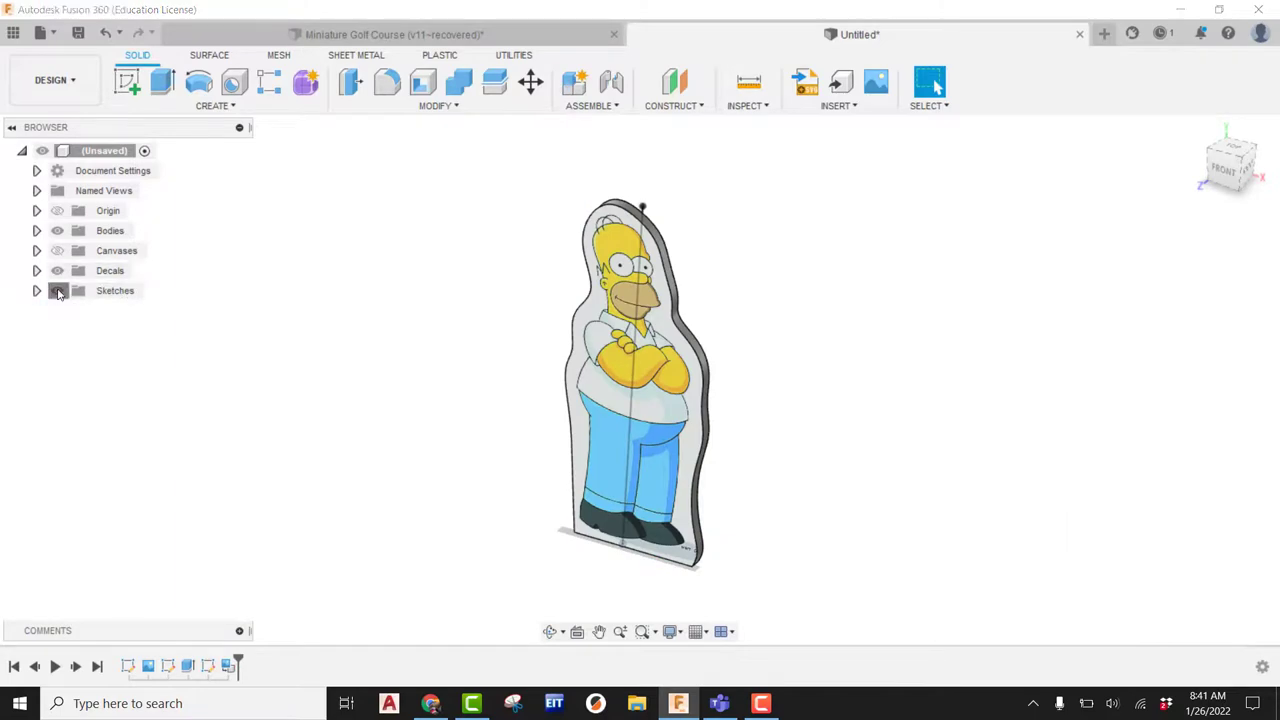
Step: Assign ABS Plastic to the Homer body through the design's Physical Material settings
{"action": "middle_click_drag", "start_coordinate": [828, 375], "coordinate": [755, 358]}
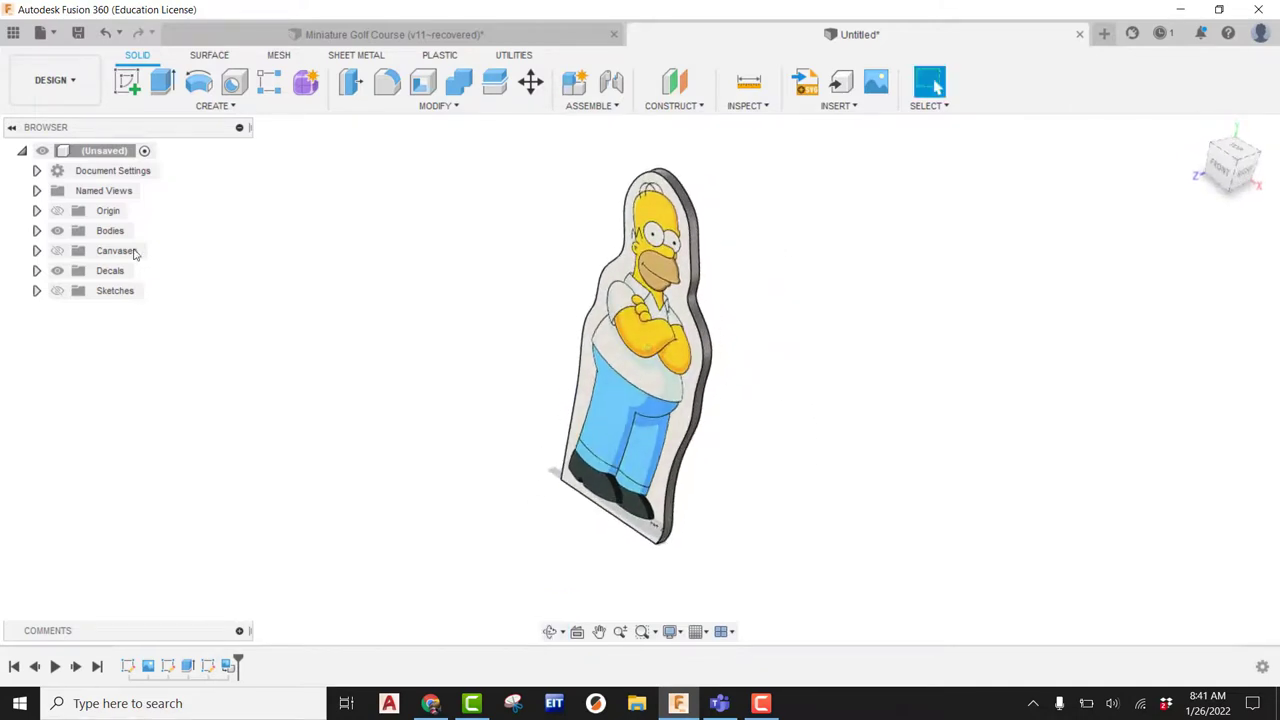
{"action": "right_click", "coordinate": [98, 155]}
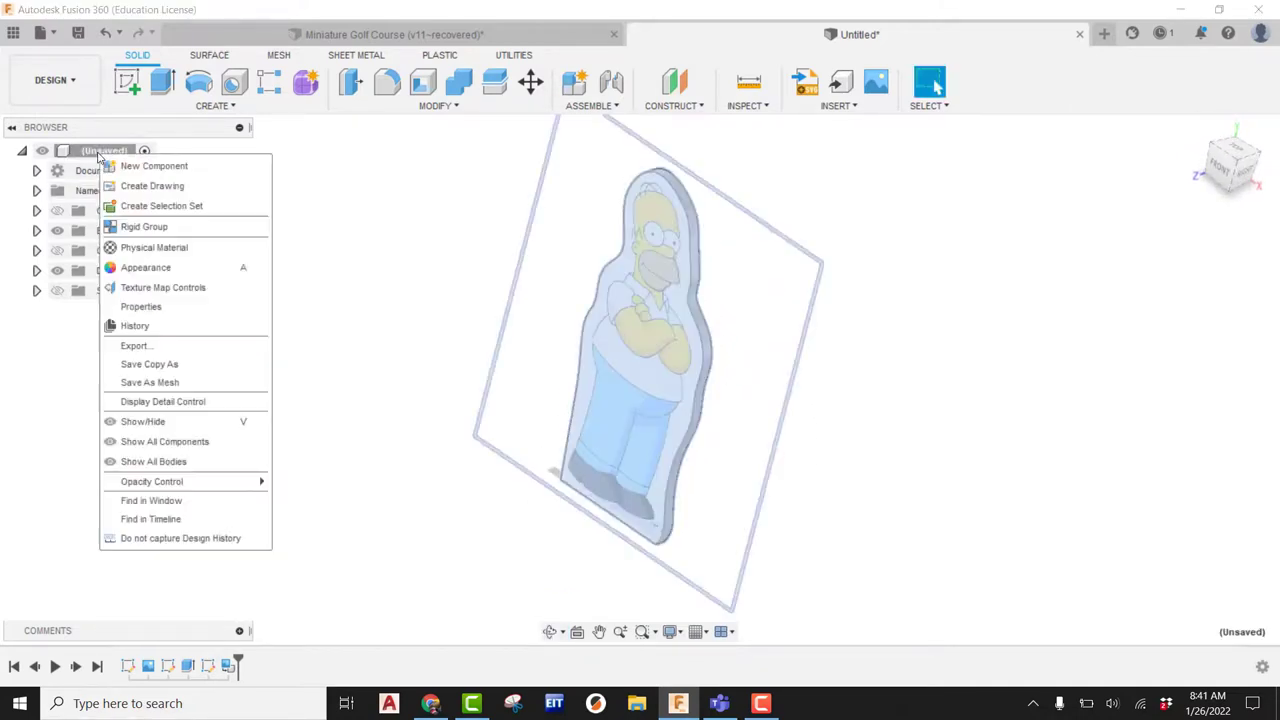
{"action": "left_click", "coordinate": [155, 249]}
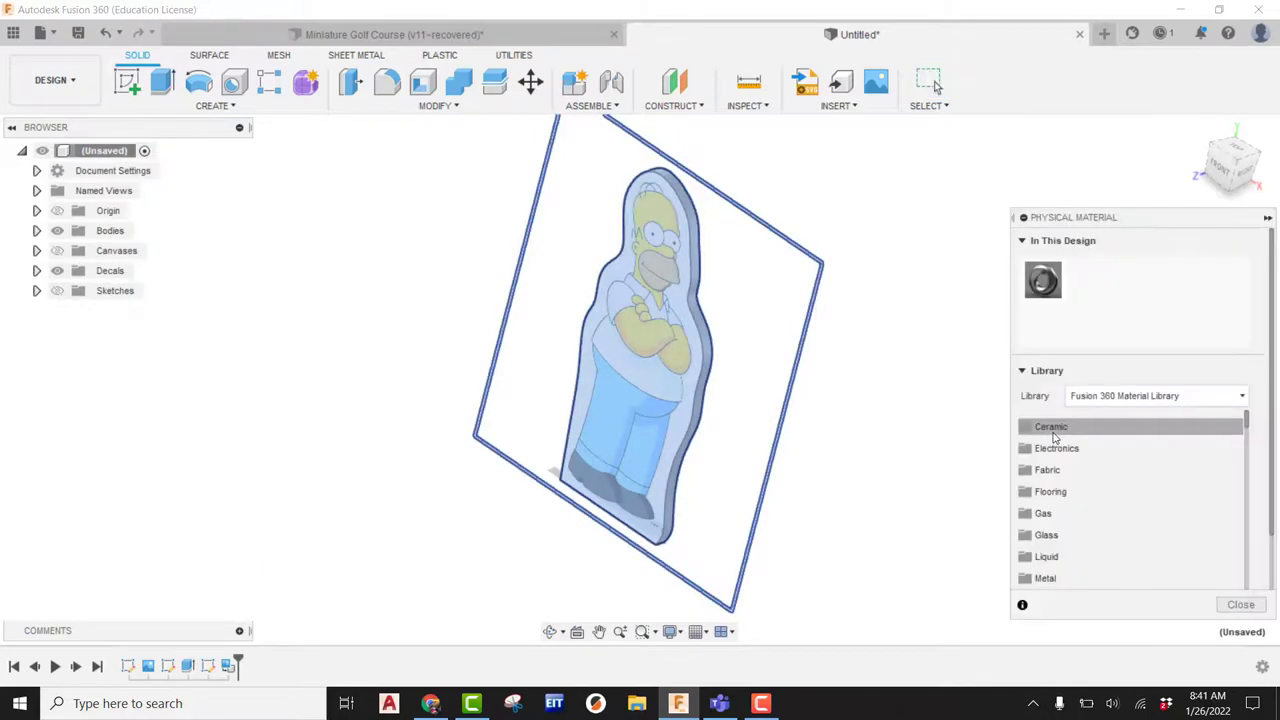
{"action": "scroll", "coordinate": [1051, 537], "scroll_direction": "down", "scroll_amount": 5}
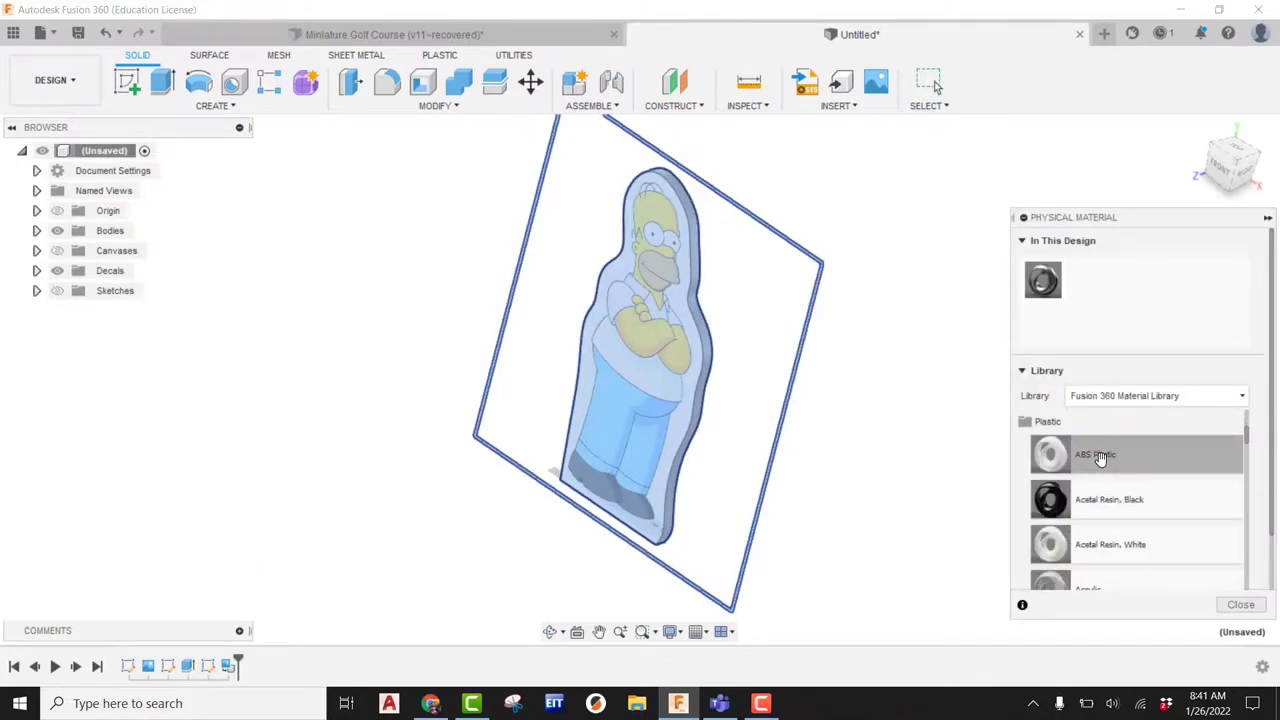
{"action": "left_click_drag", "start_coordinate": [1100, 458], "coordinate": [696, 324]}
{"action": "middle_click_drag", "start_coordinate": [770, 375], "coordinate": [805, 368], "text": "shift"}
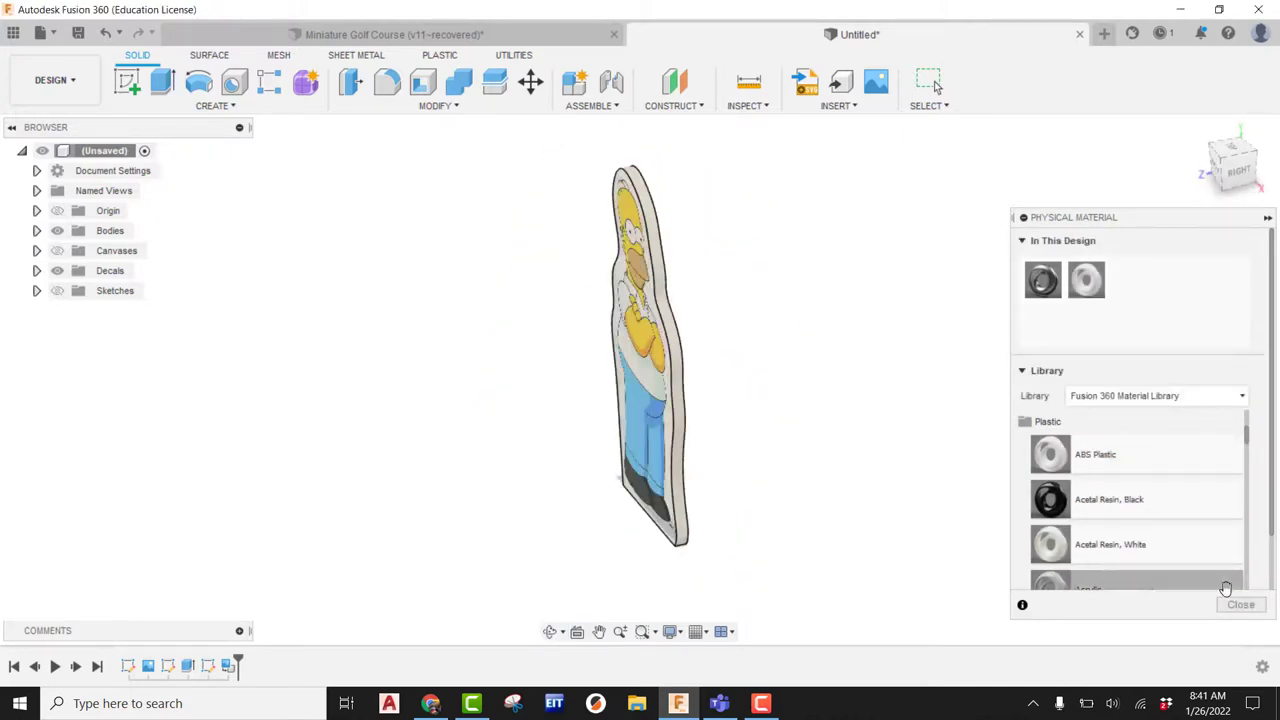
{"action": "left_click", "coordinate": [1240, 604]}
{"action": "middle_click_drag", "start_coordinate": [977, 463], "coordinate": [618, 398], "text": "shift"}
{"action": "scroll", "coordinate": [618, 398], "scroll_direction": "up", "scroll_amount": 1}
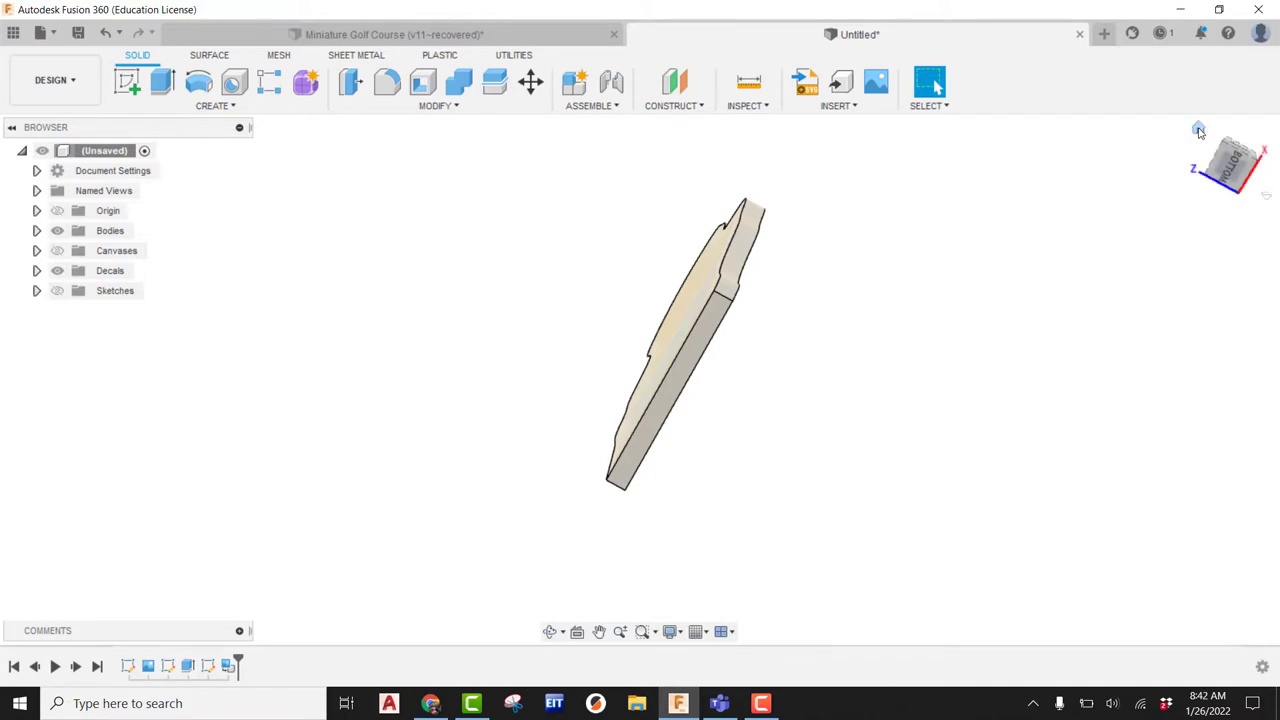
{"action": "left_click", "coordinate": [1195, 131]}
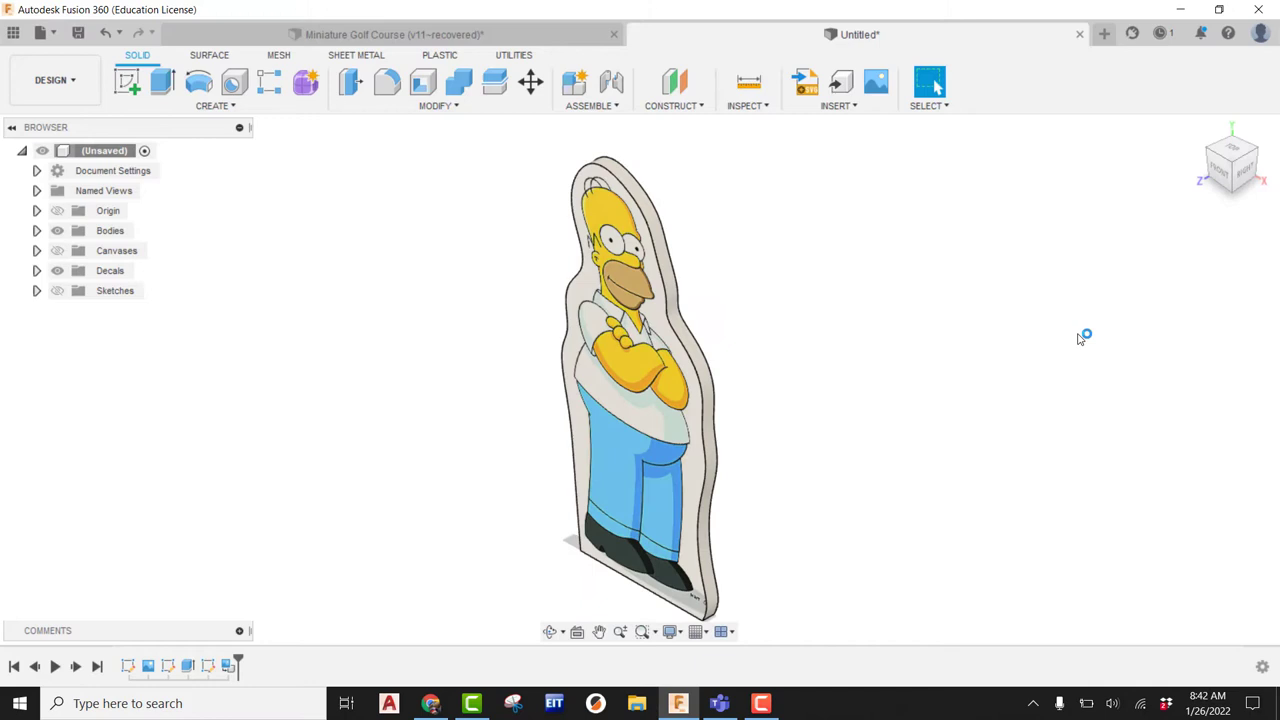